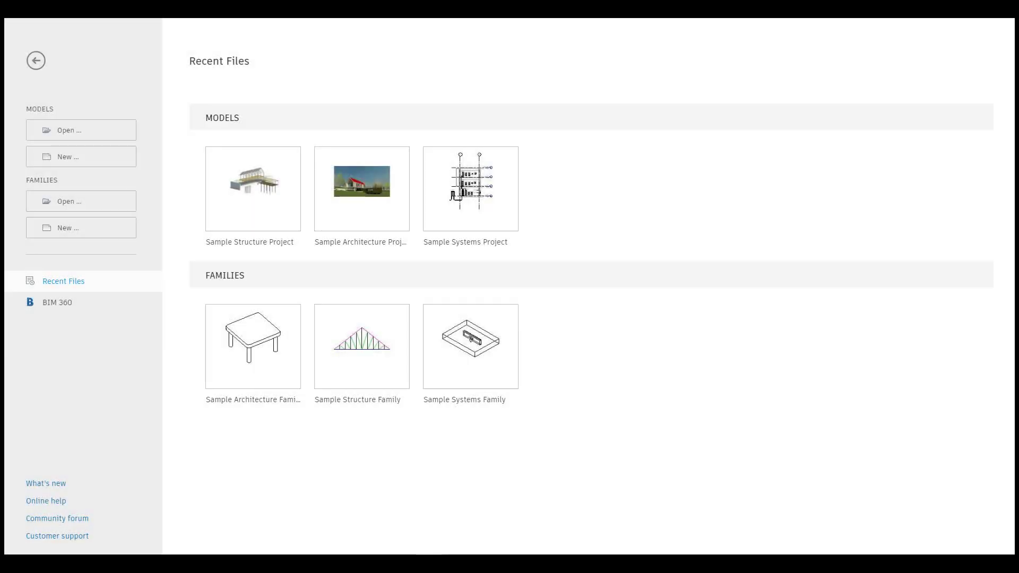
Open the Sample Structure Project from Revit's Recent Files.
click(264, 190)
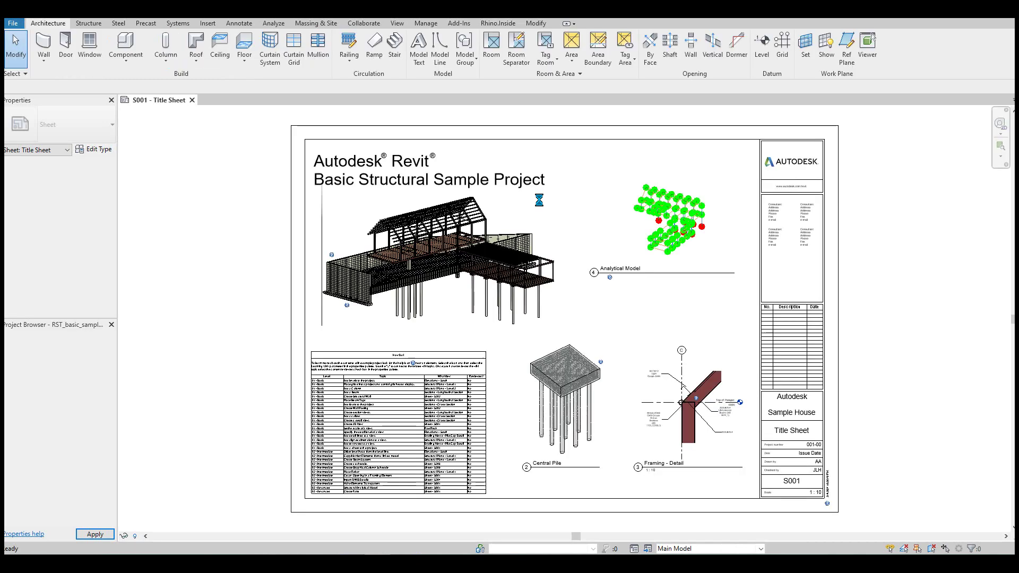
Open the {3D} view under 3D Views in the Project Browser.
scroll(52, 378, down, 1)
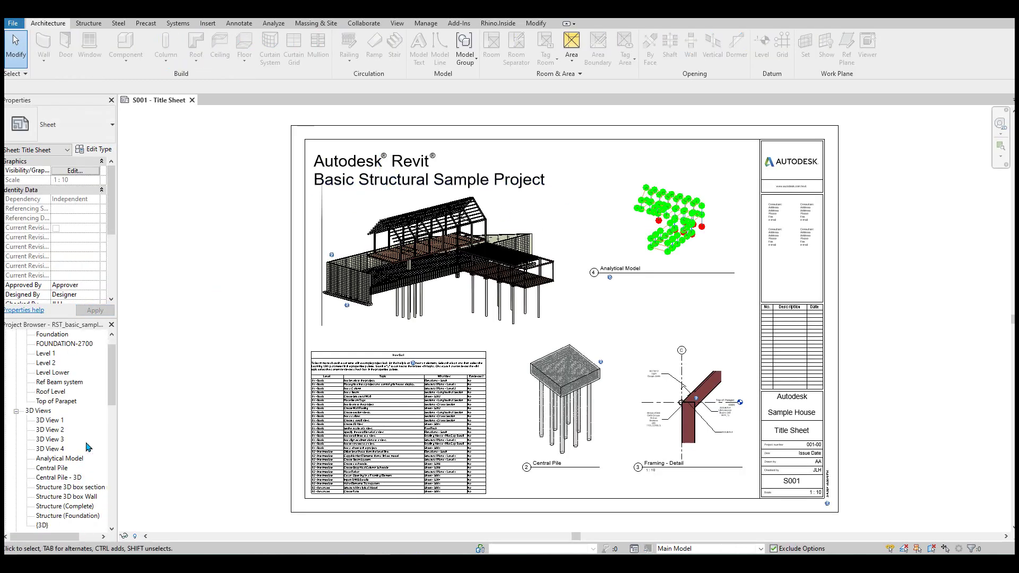
scroll(79, 406, down, 5)
scroll(52, 404, down, 2)
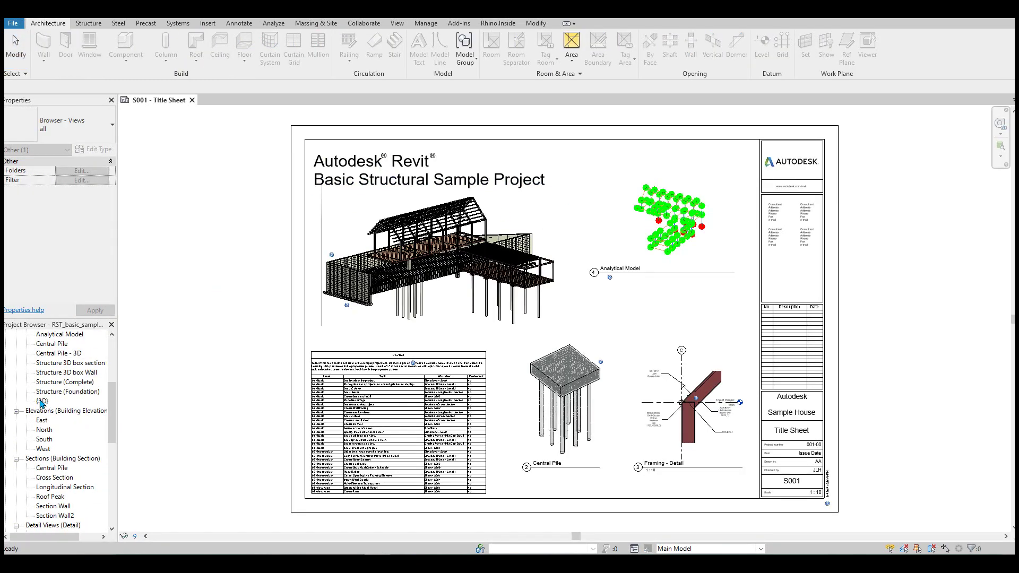
double_click(42, 401)
Zoom the 3D view and switch to the Rhino.Inside ribbon tab.
scroll(439, 285, up, 4)
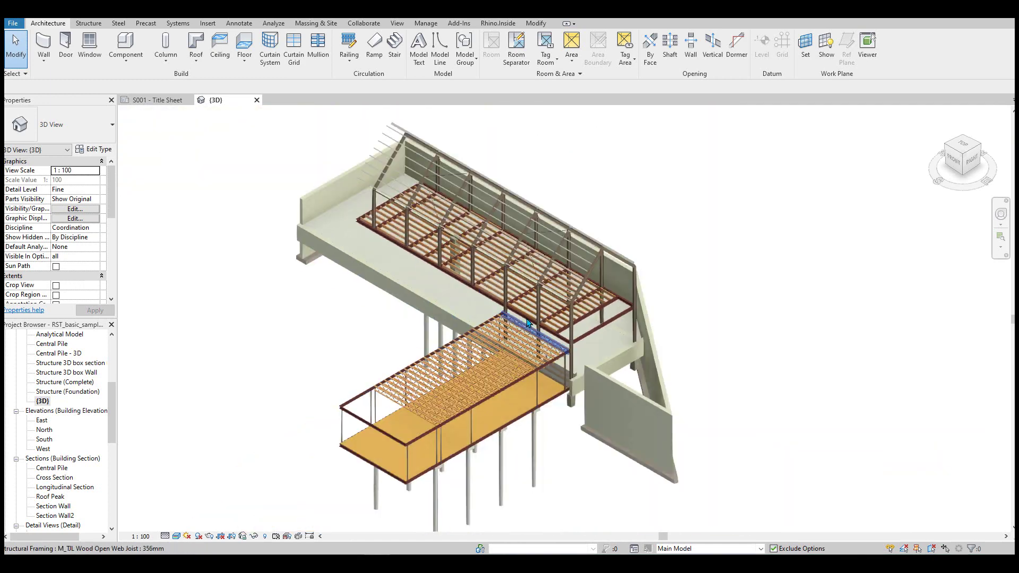
scroll(528, 322, down, 2)
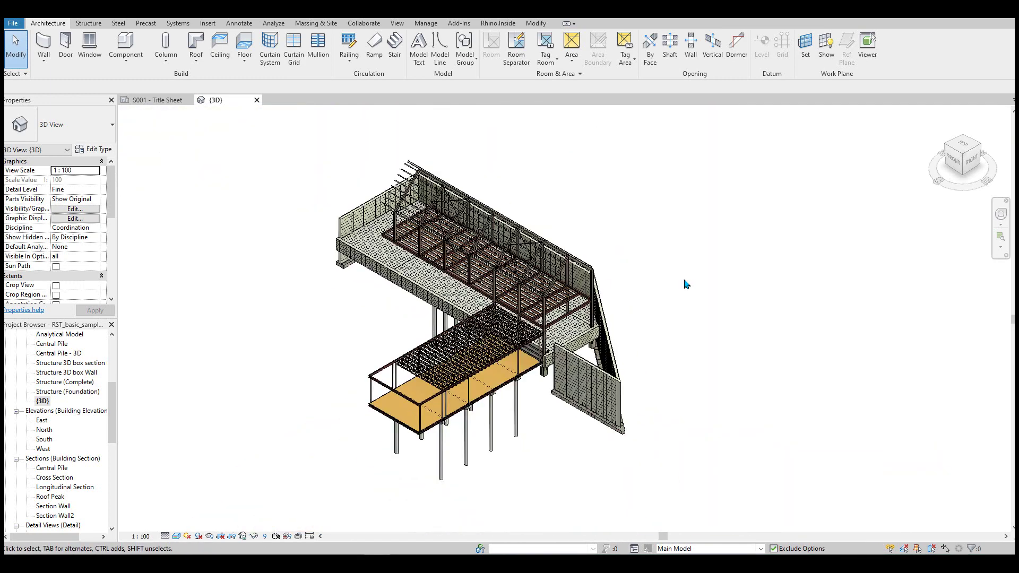
click(494, 24)
Launch Rhino and Grasshopper inside Revit, minimizing Rhino and moving Grasshopper aside.
click(43, 54)
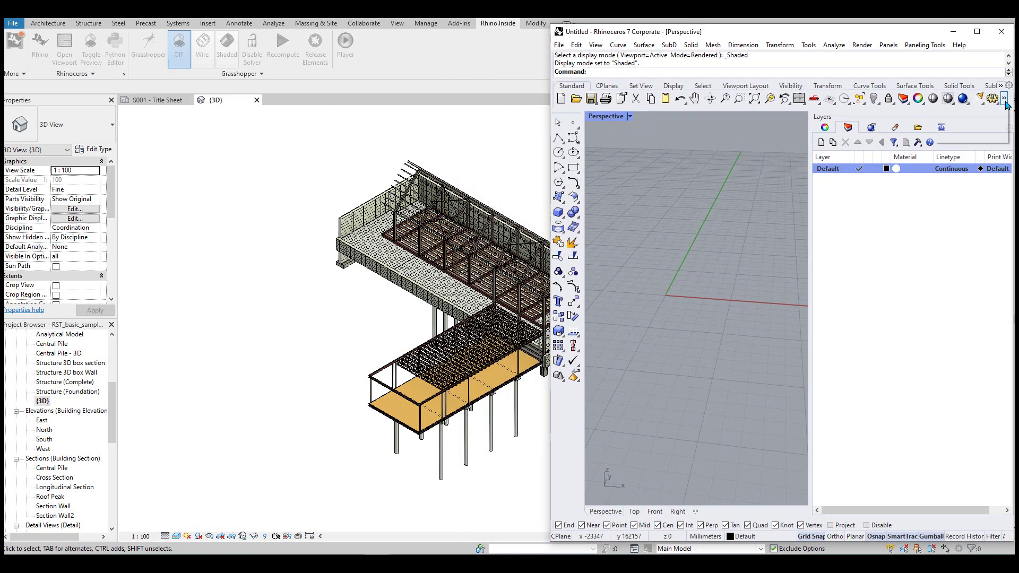
click(1004, 103)
click(870, 130)
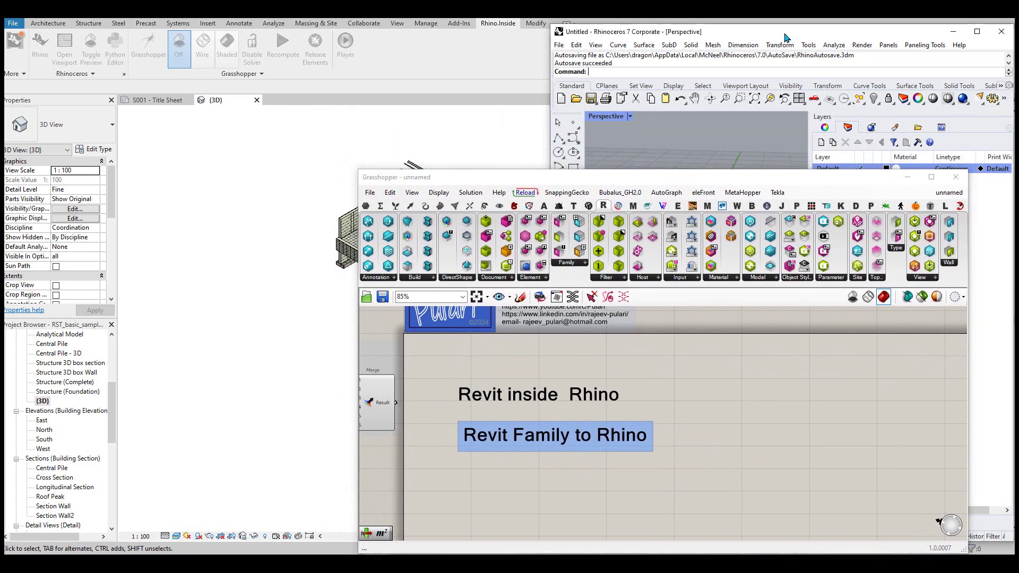
click(953, 31)
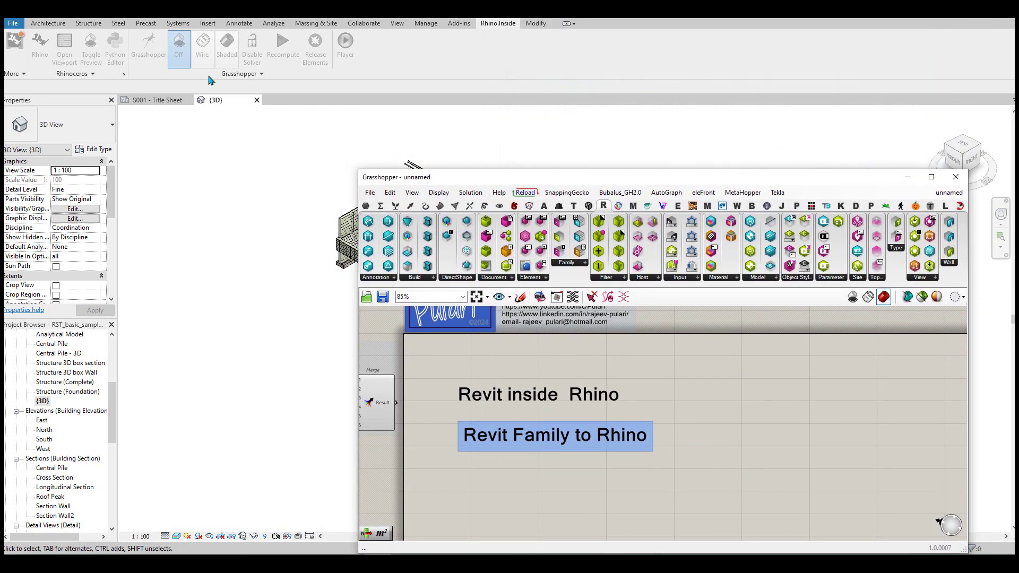
drag(572, 183, 646, 167)
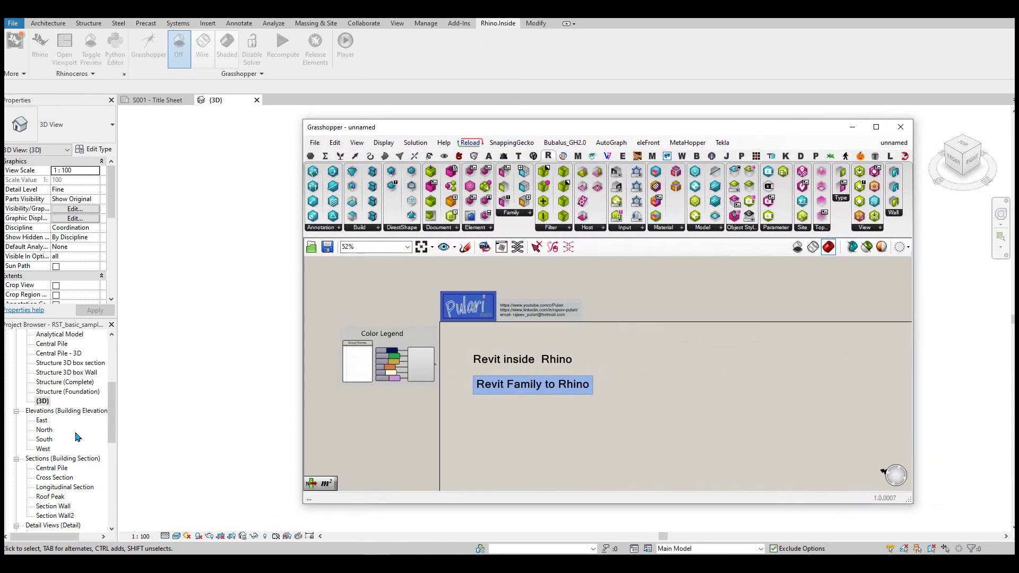
Collapse Views (all) and its subgroups, then expand Families in the Project Browser.
scroll(47, 361, up, 1)
scroll(93, 375, up, 2)
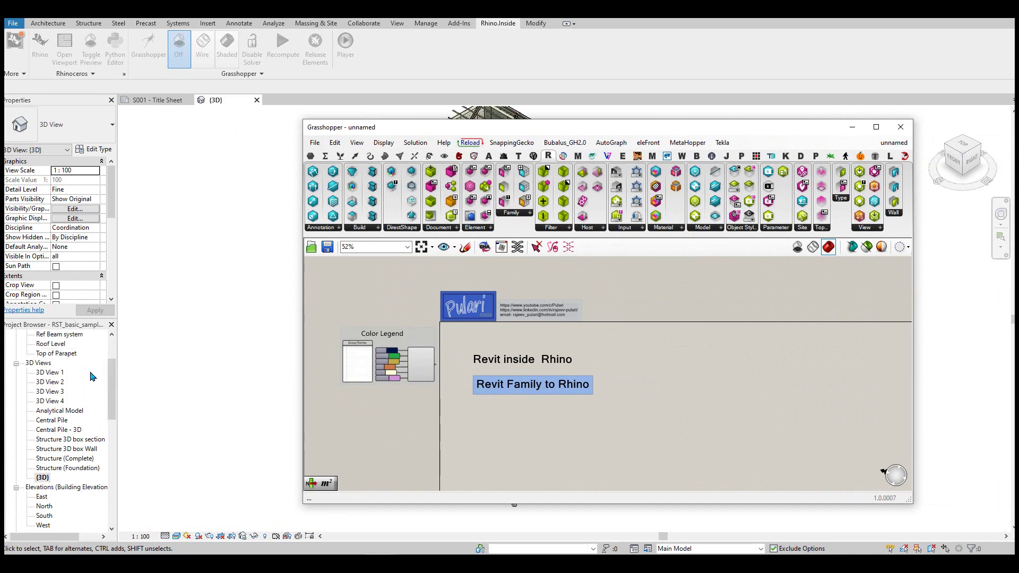
scroll(92, 375, up, 2)
click(17, 343)
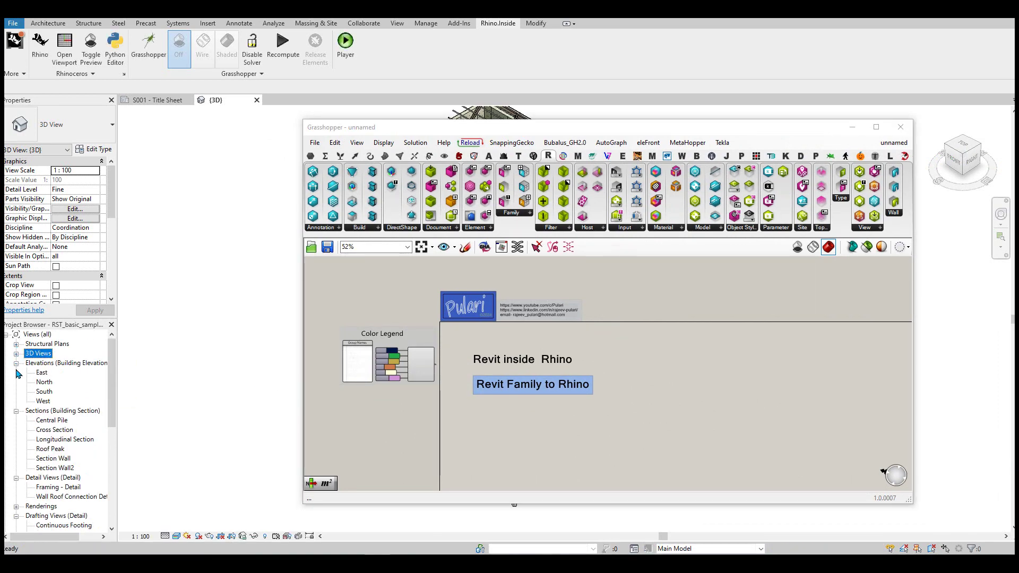
click(17, 363)
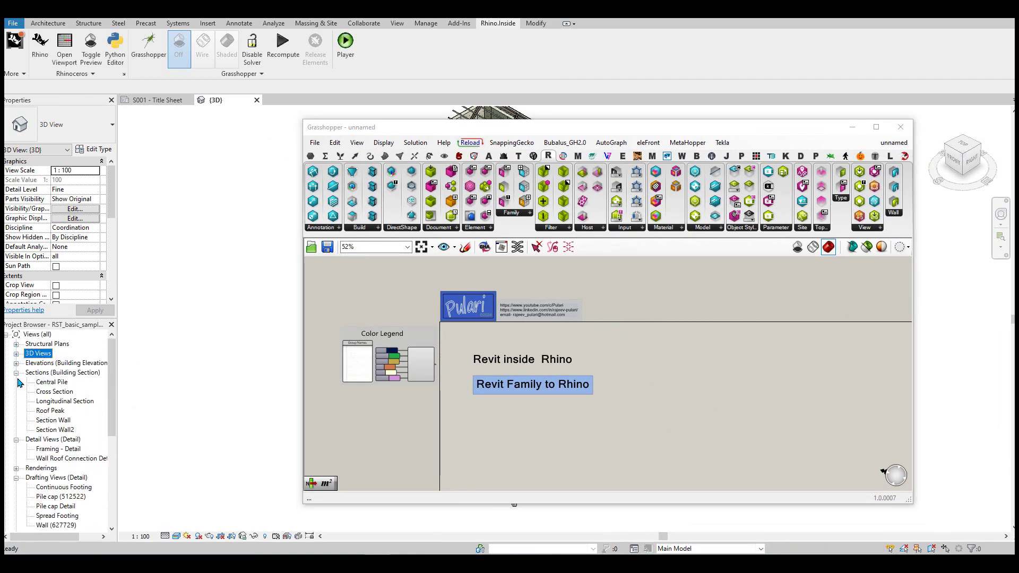
click(6, 335)
click(6, 468)
scroll(51, 419, down, 1)
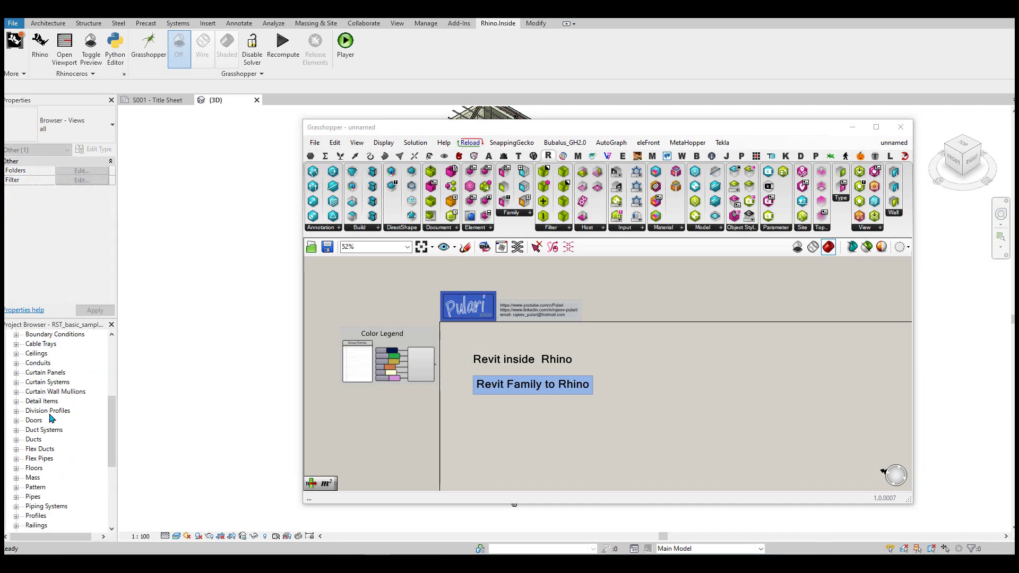
scroll(591, 422, up, 5)
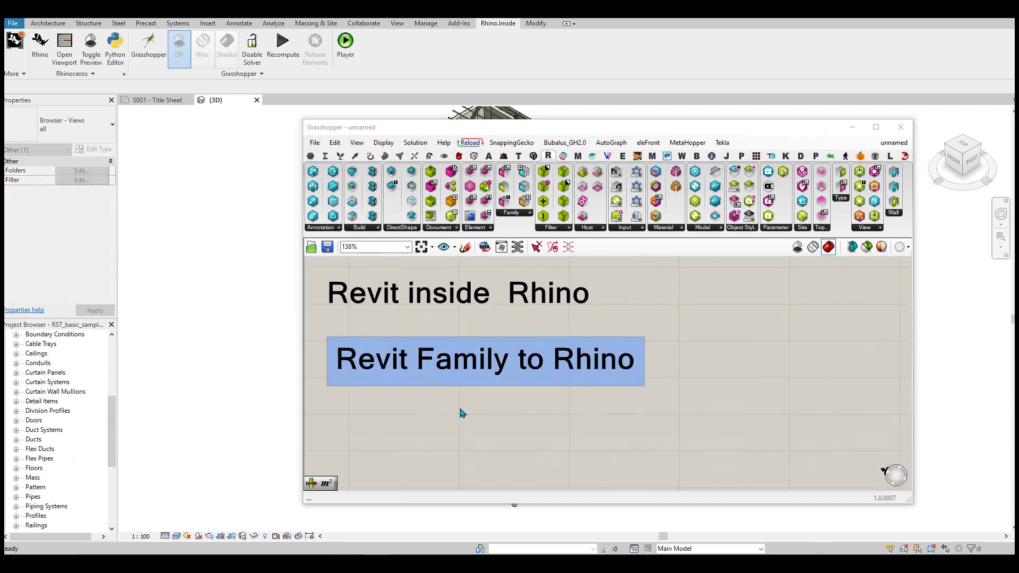
Open and dismiss the Grasshopper canvas menu and component search, then pan the canvas.
right_click(632, 417)
click(673, 396)
double_click(603, 430)
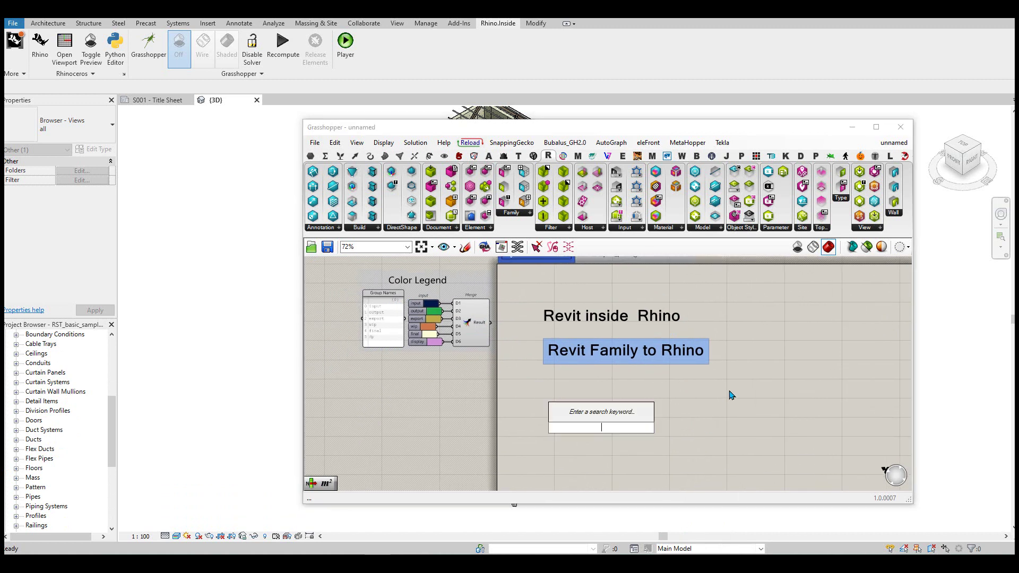
key(Escape)
right_drag(801, 364, 745, 346)
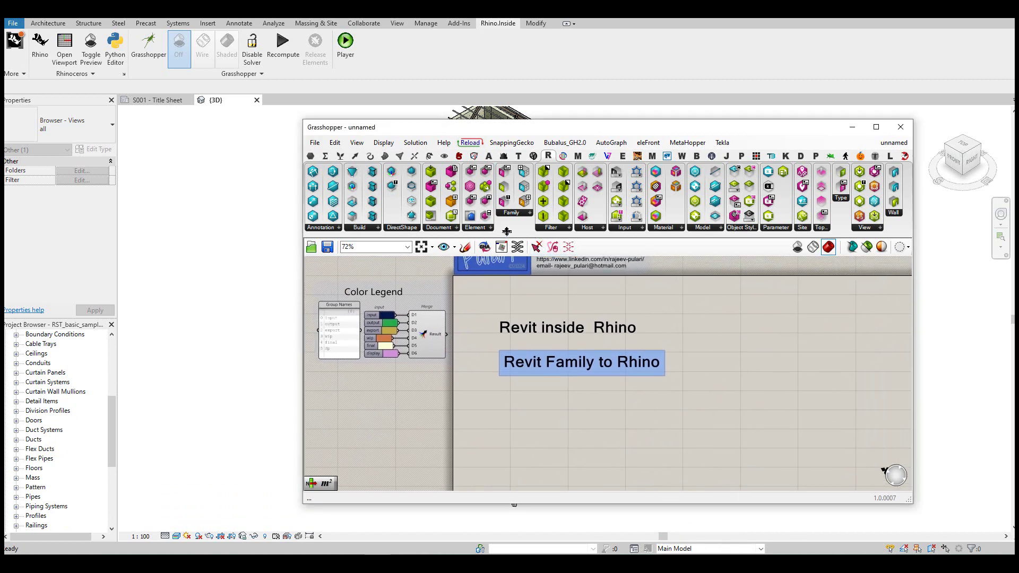
Place a Query Families component on the Grasshopper canvas.
double_click(584, 428)
text(query )
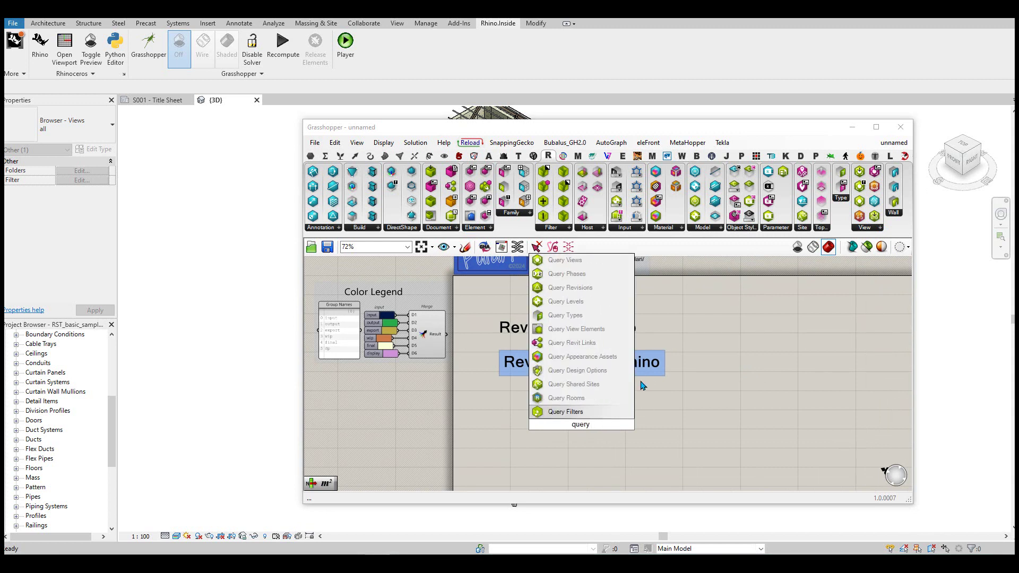
text(famil)
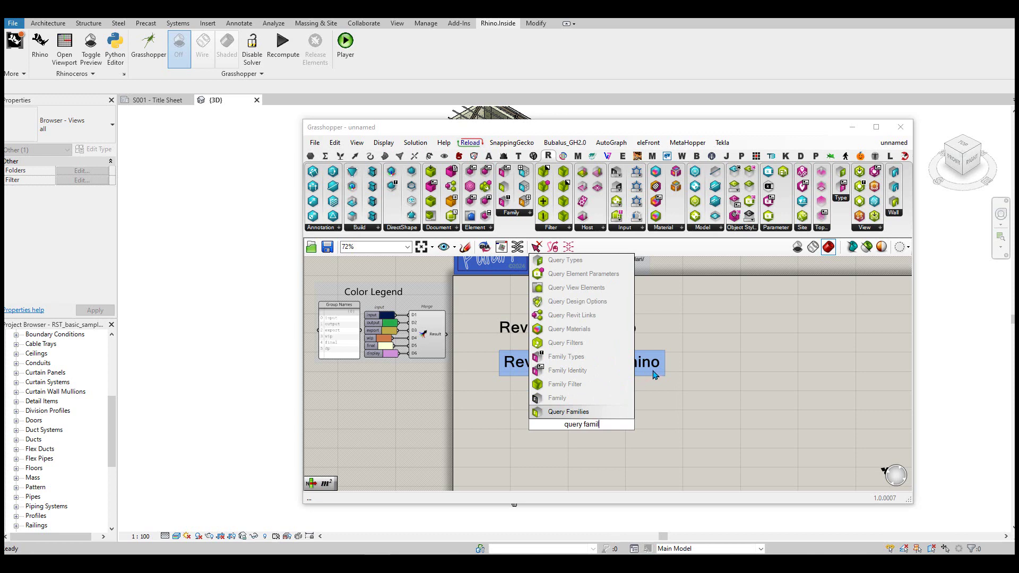
key(Return)
scroll(688, 392, up, 2)
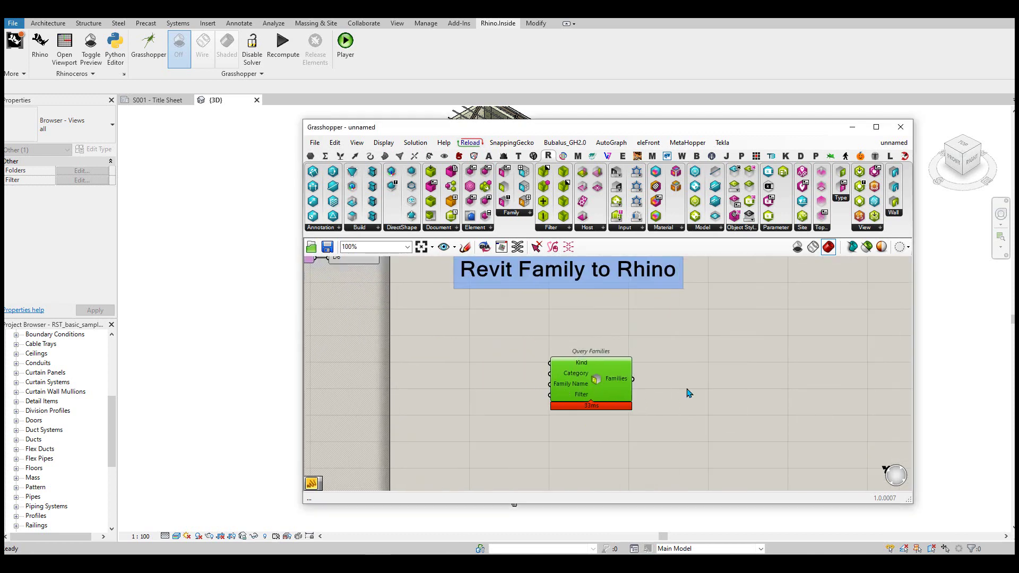
Add a Panel fed by the Families output and enlarge it to list family names.
double_click(618, 412)
text(panel)
key(Return)
scroll(619, 412, up, 1)
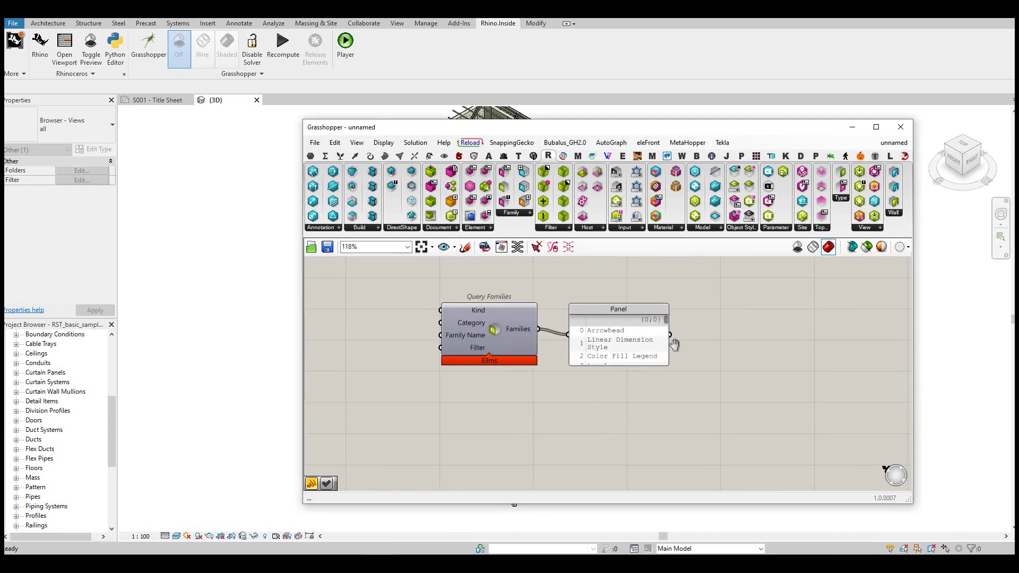
drag(667, 363, 775, 488)
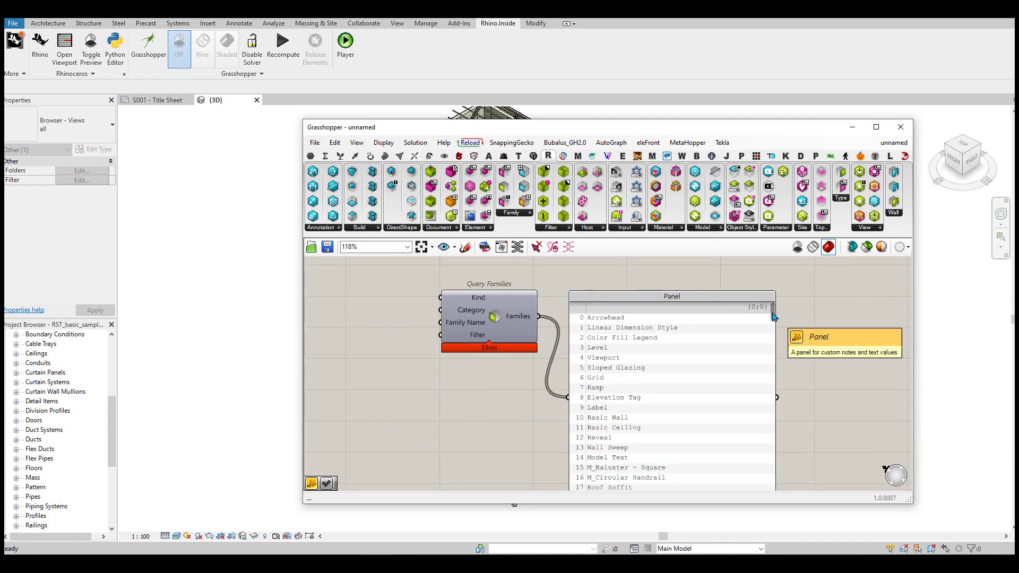
scroll(772, 317, down, 1)
mouse_move(772, 317)
mouse_down()
mouse_move(777, 478)
mouse_move(766, 301)
mouse_up()
drag(113, 441, 110, 402)
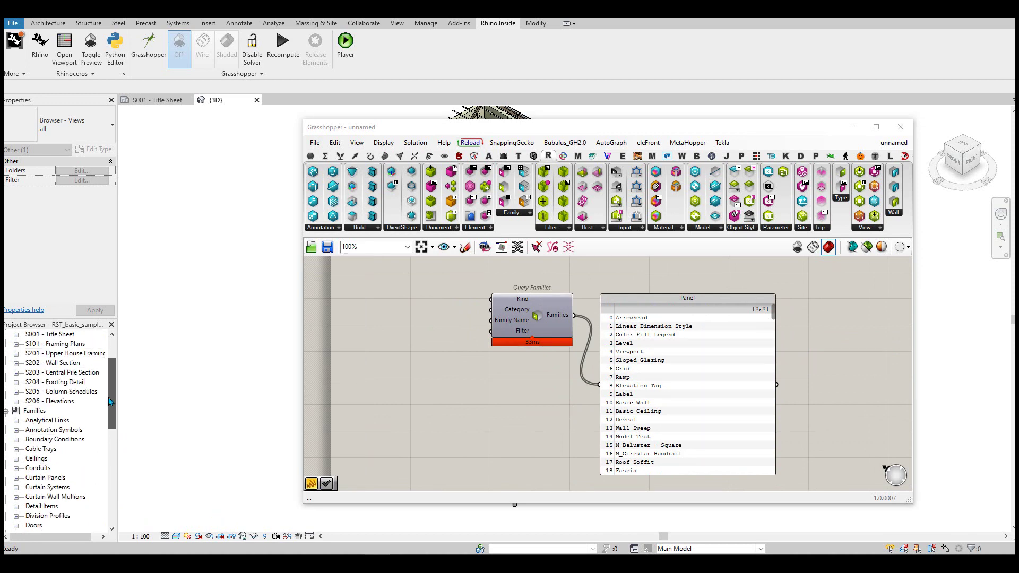
Browse Analytical Links and Annotation Symbols families in Revit, then move the panel right.
click(53, 431)
click(27, 430)
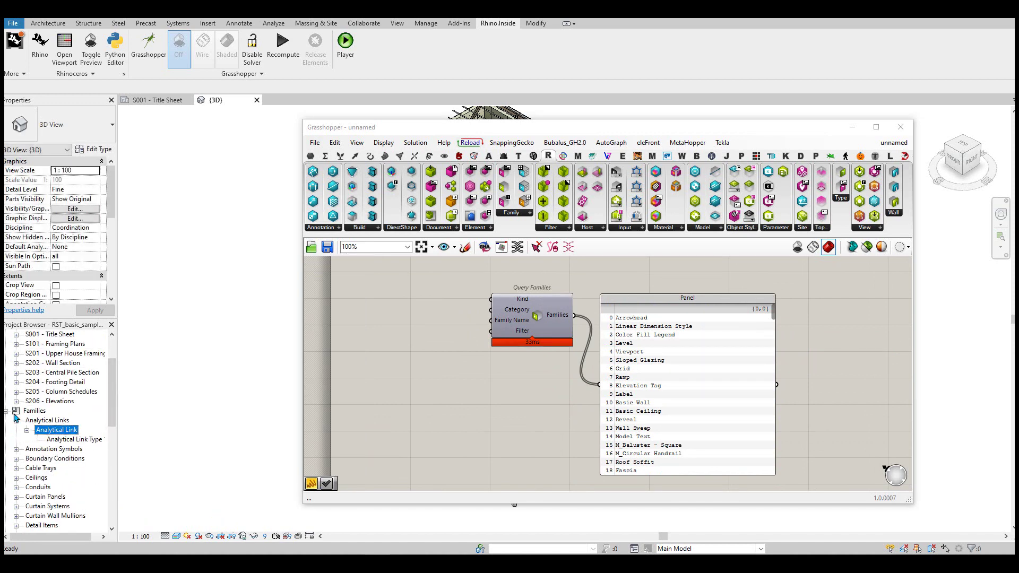
click(16, 419)
click(18, 432)
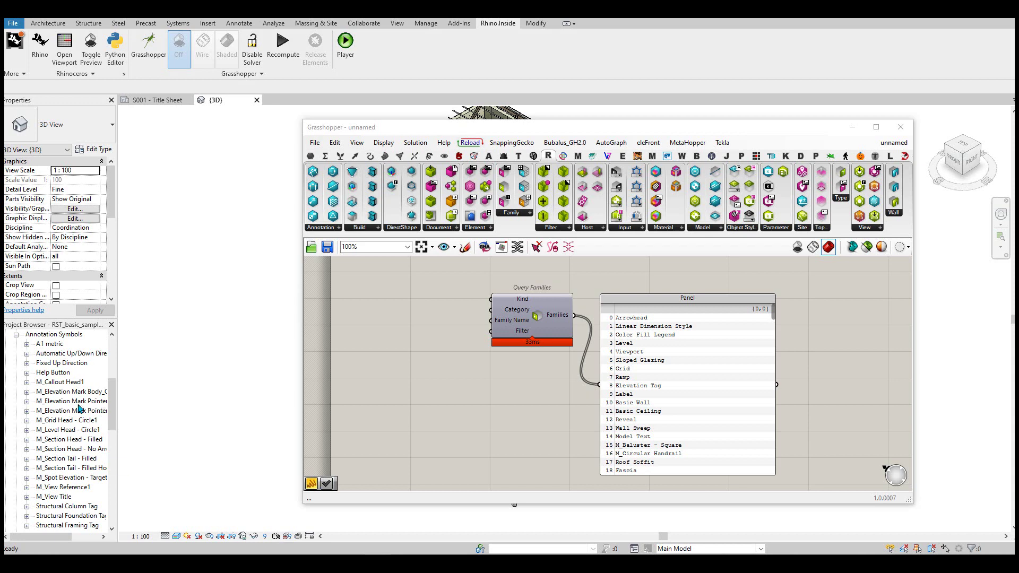
click(16, 334)
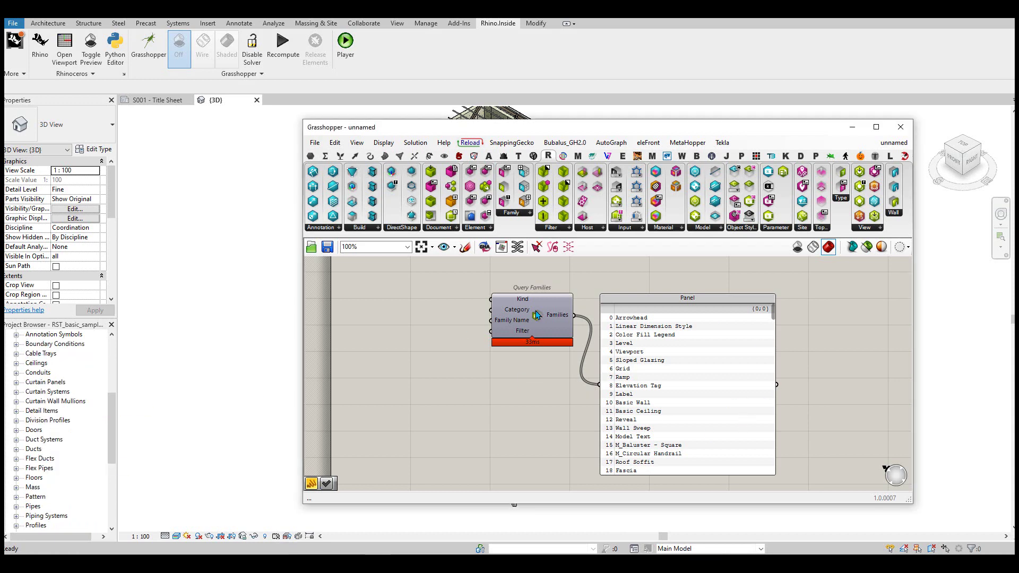
scroll(537, 315, up, 2)
scroll(536, 316, down, 2)
drag(695, 382, 791, 353)
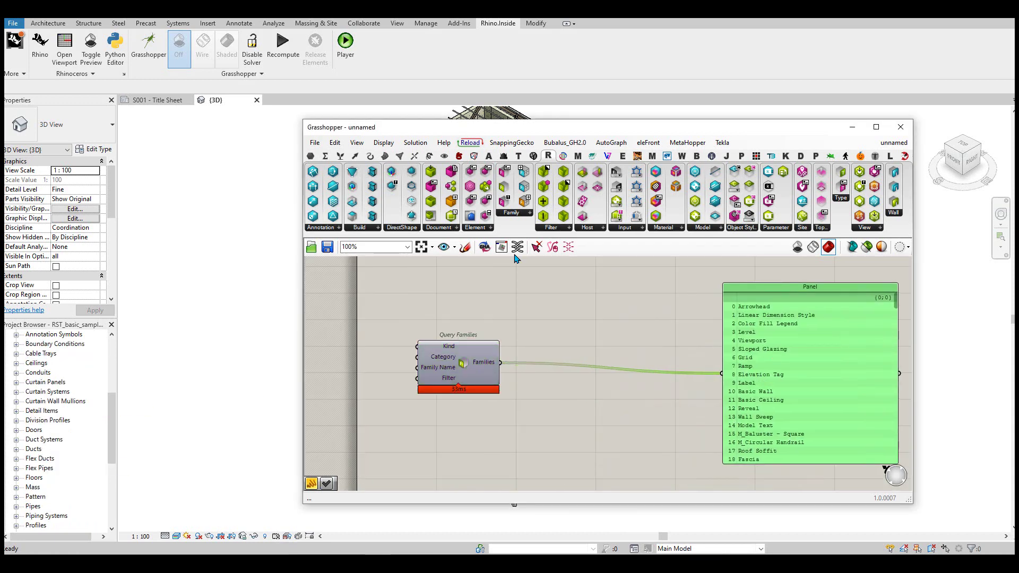
Add a Value Picker from the parameter palette and feed it the Families output.
click(311, 156)
drag(510, 234, 621, 395)
scroll(528, 359, up, 2)
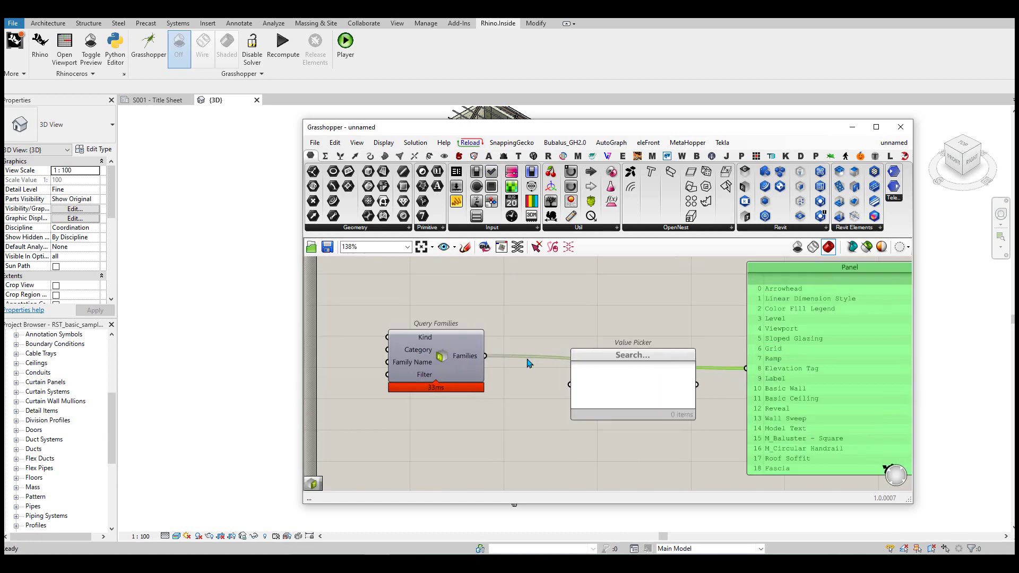
scroll(527, 360, up, 2)
click(685, 343)
drag(488, 352, 559, 376)
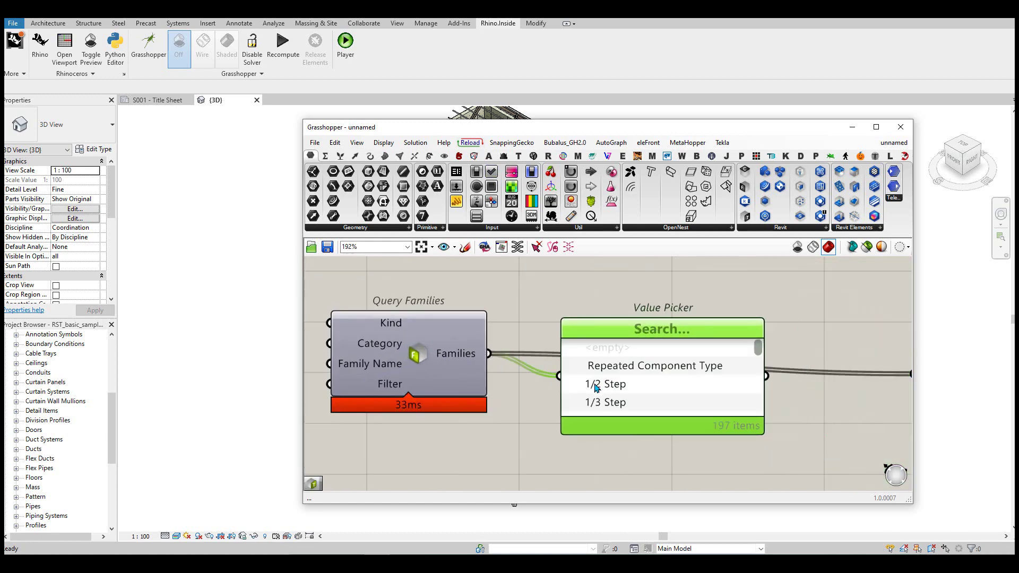
Enlarge the Value Picker to show more of the 197 family names.
scroll(718, 372, down, 2)
scroll(710, 366, down, 5)
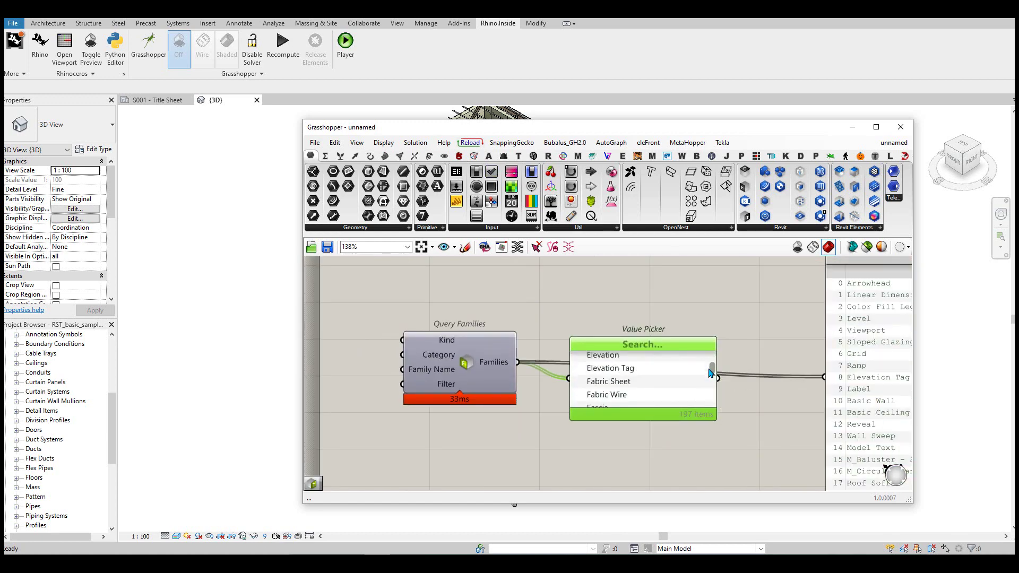
scroll(711, 368, down, 10)
scroll(711, 368, up, 4)
right_drag(711, 367, 589, 384)
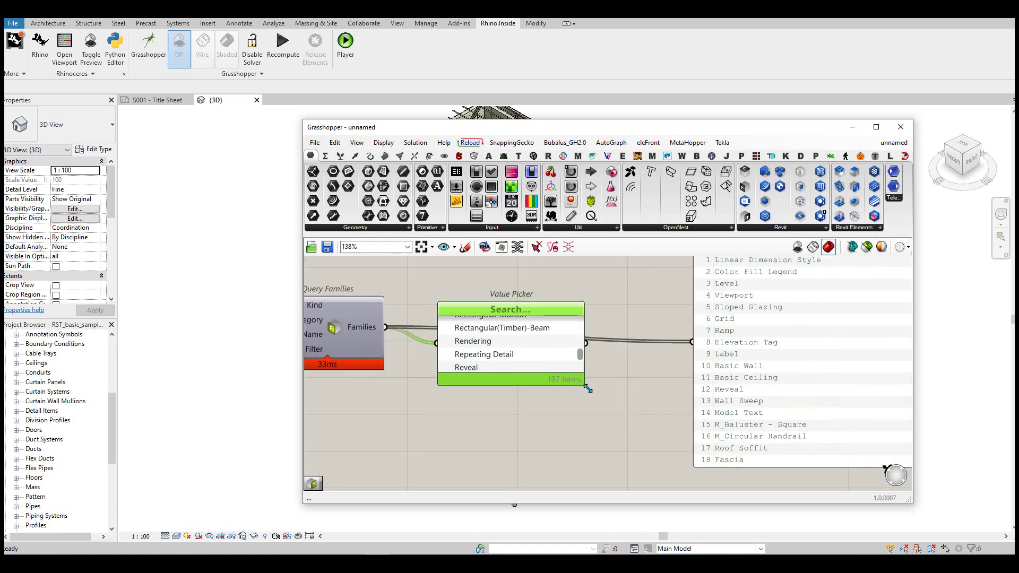
drag(588, 388, 690, 486)
scroll(689, 486, up, 4)
scroll(569, 388, down, 6)
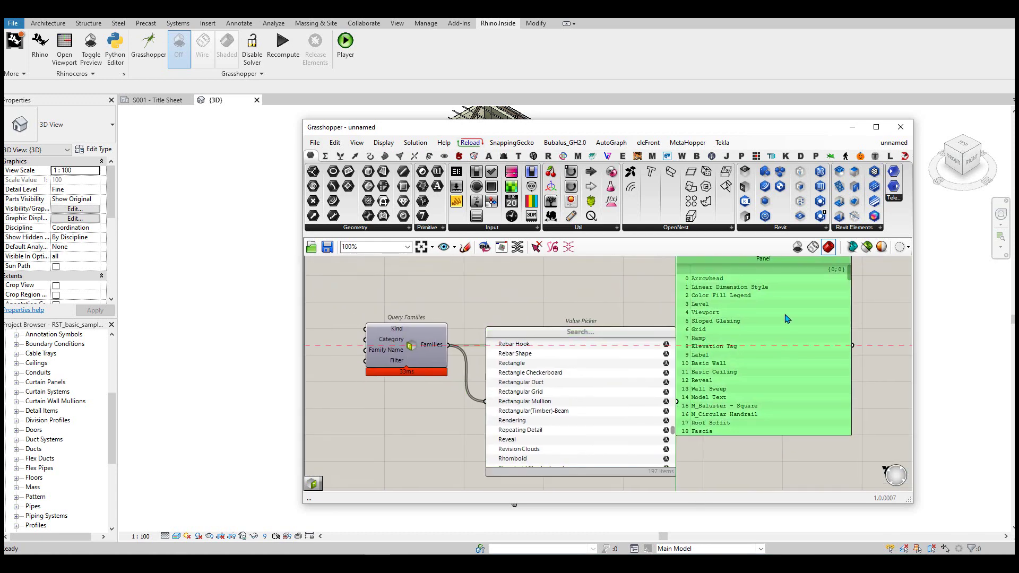
Delete the family-name panel and pick M_Concrete-Square-Column in the Value Picker.
key(Delete)
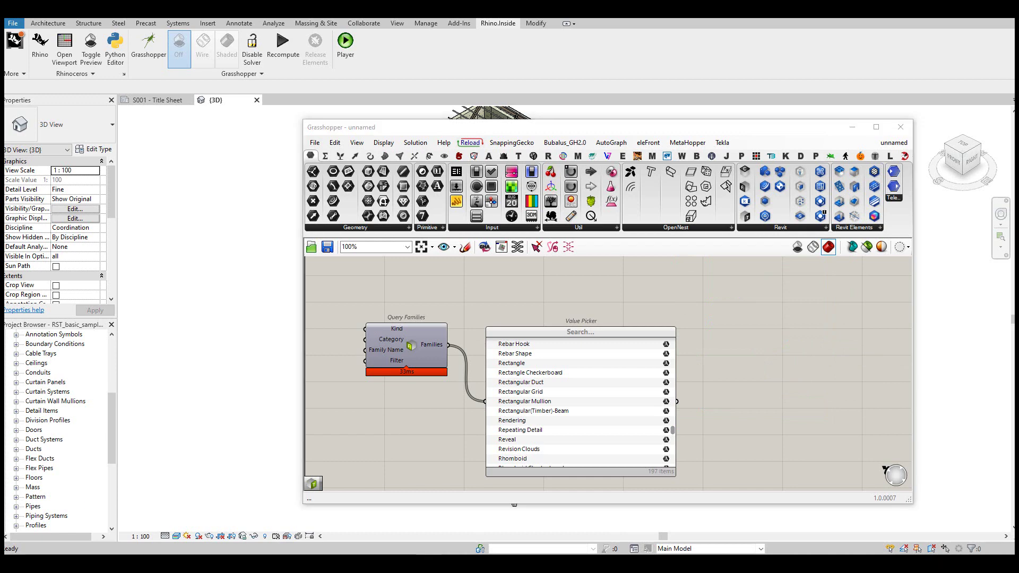
scroll(554, 406, up, 2)
scroll(580, 352, down, 3)
scroll(584, 391, up, 1)
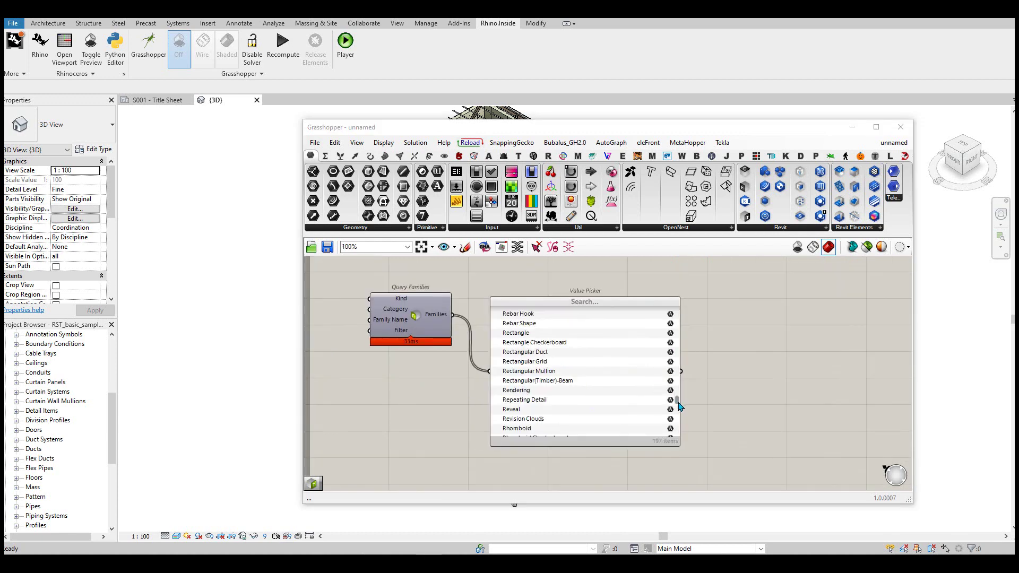
drag(678, 404, 673, 376)
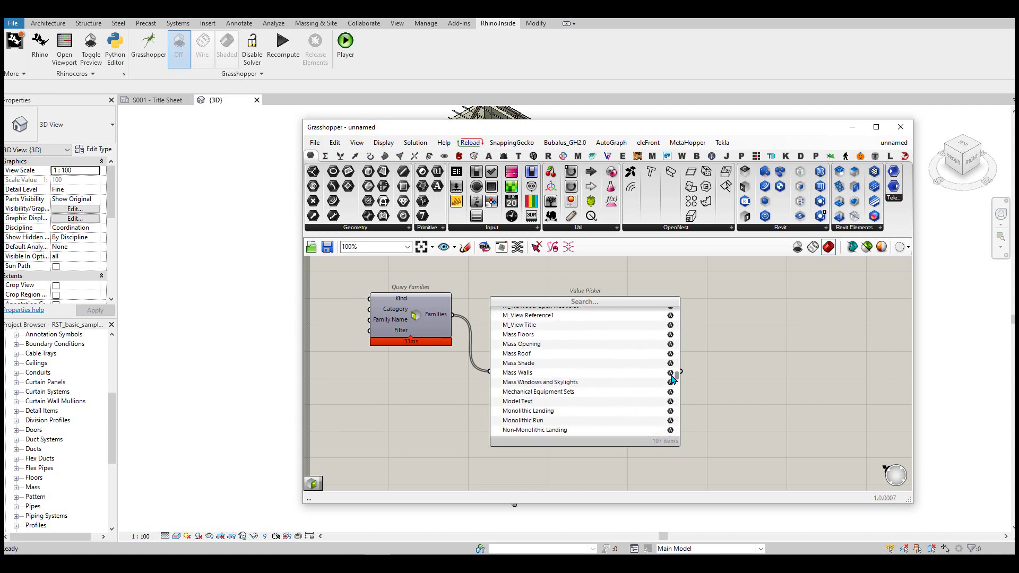
drag(673, 376, 676, 366)
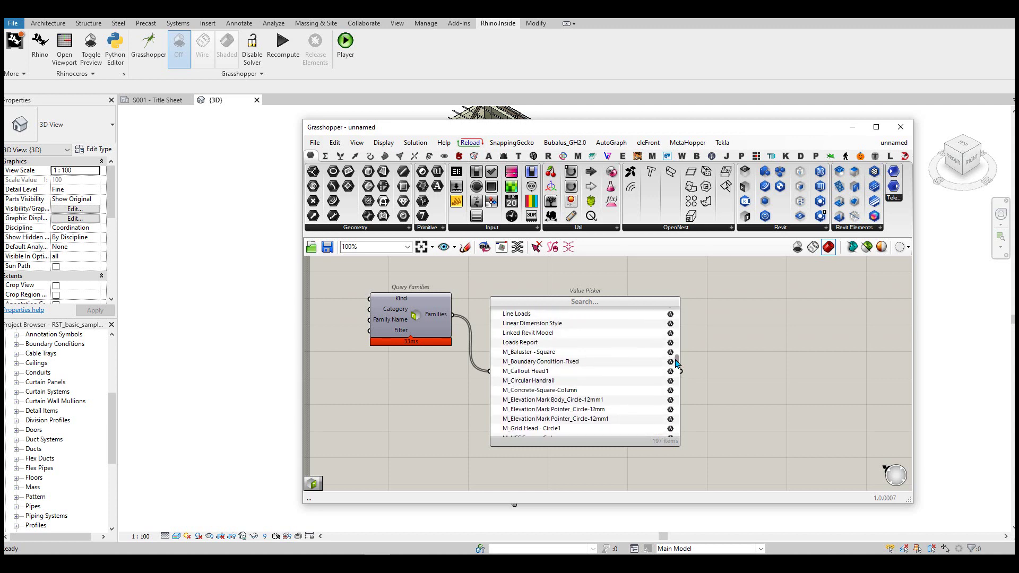
Add a Panel beside the Value Picker showing M_Concrete-Square-Column, sized to fit.
double_click(756, 392)
text(panel)
key(Return)
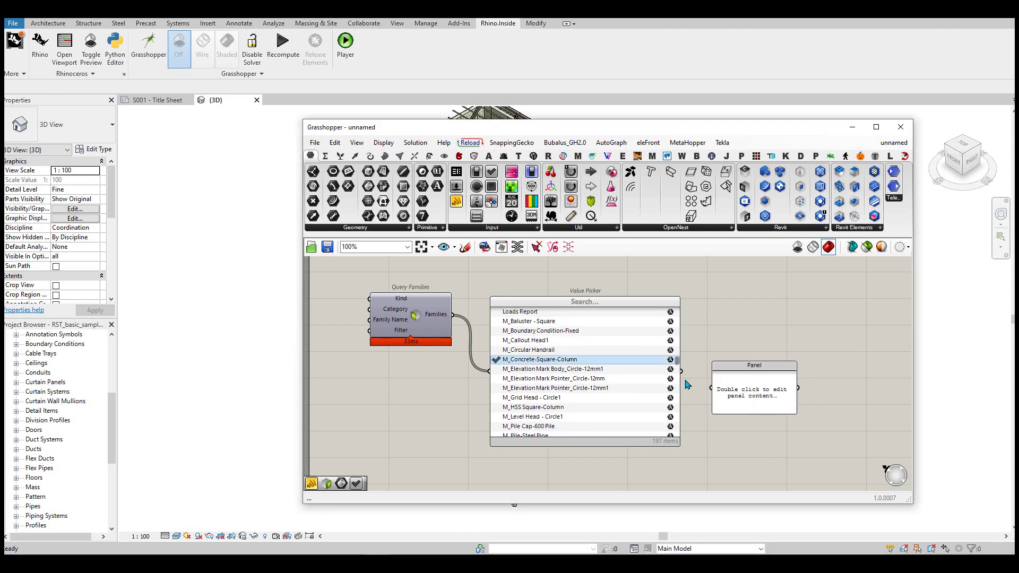
drag(757, 377, 751, 343)
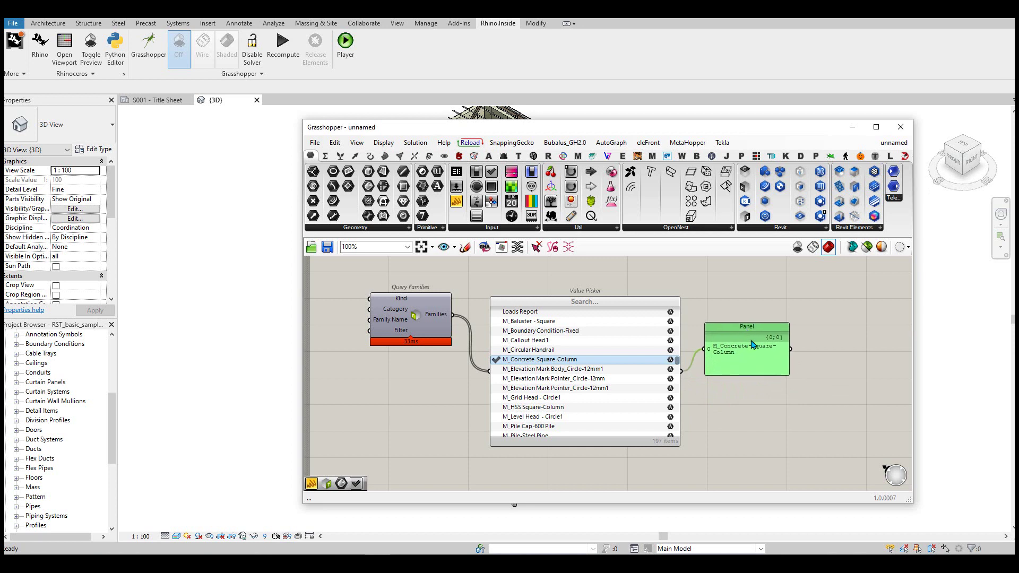
drag(787, 373, 864, 422)
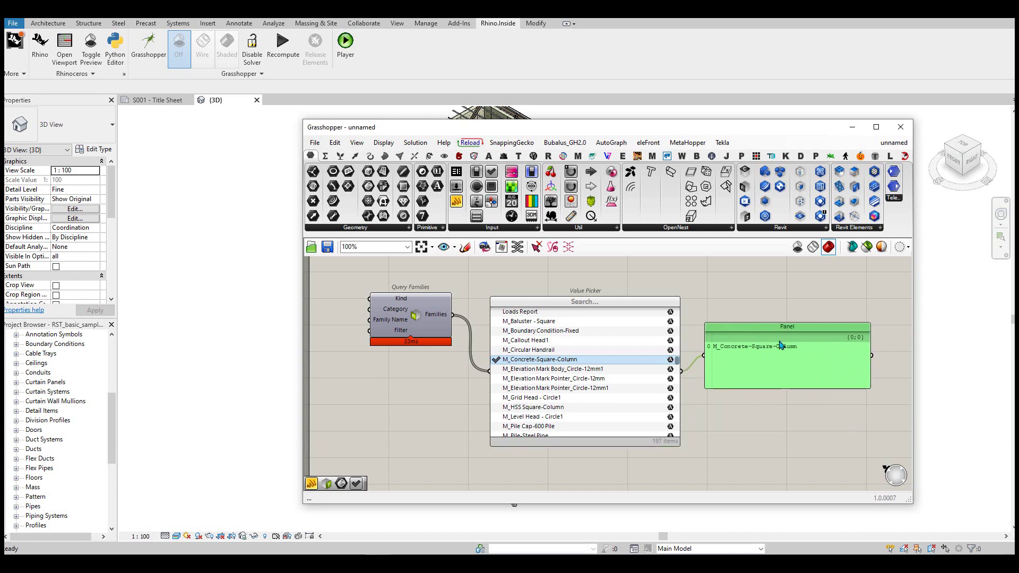
right_drag(523, 349, 579, 398)
drag(493, 366, 482, 422)
click(641, 354)
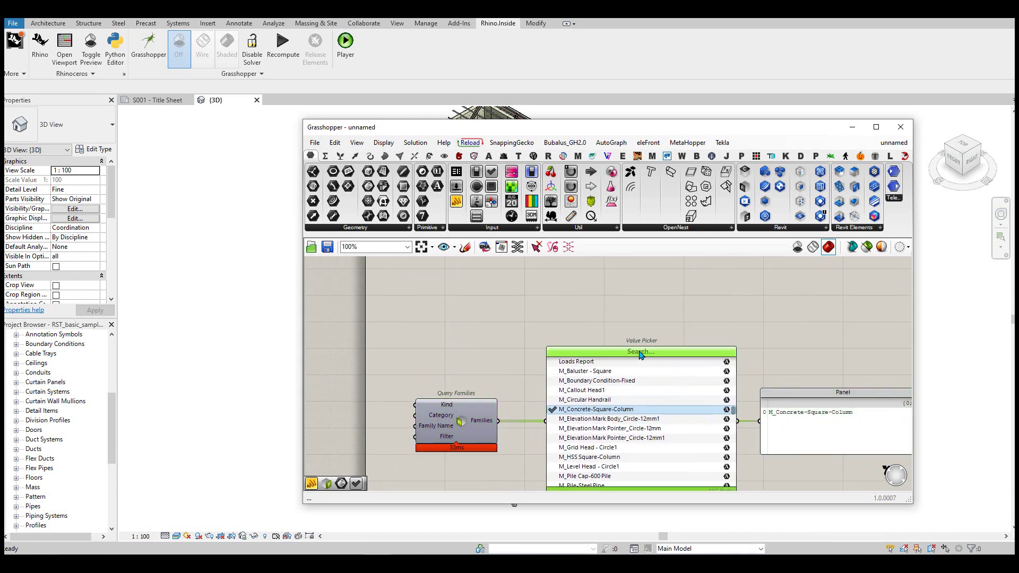
drag(716, 357, 642, 363)
click(716, 398)
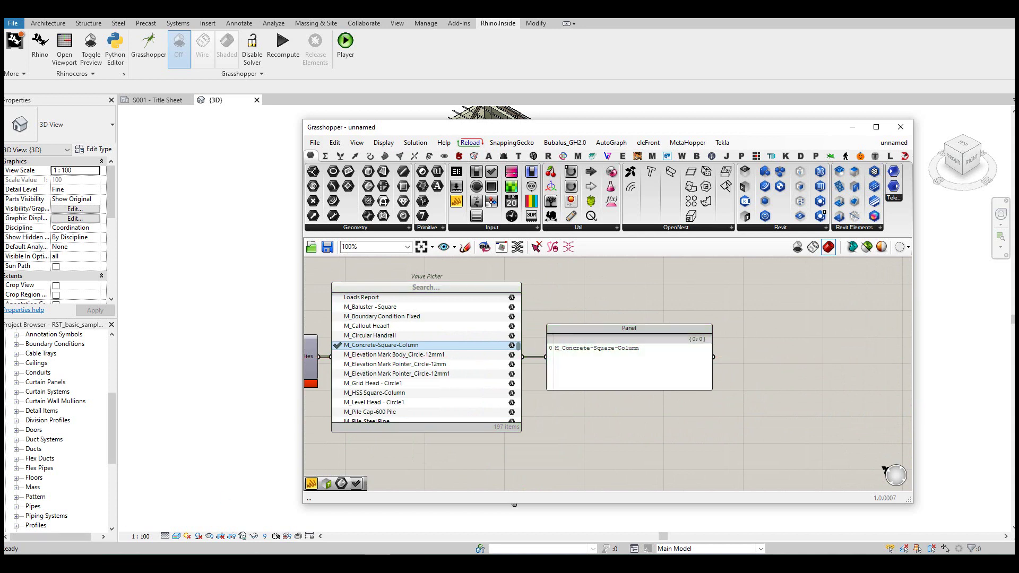
right_drag(605, 400, 699, 388)
Place a Query Types component from the canvas search.
double_click(683, 408)
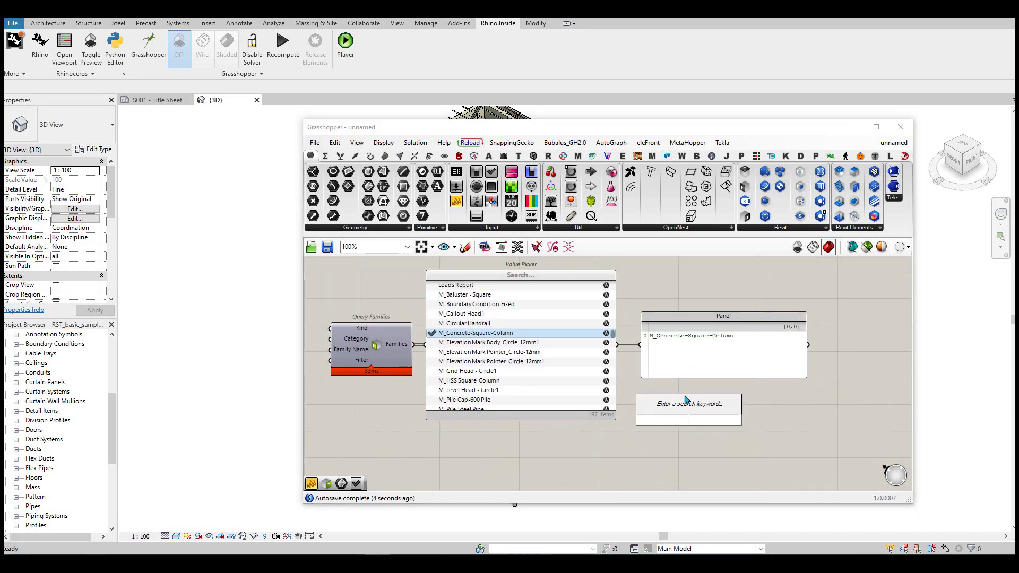
text(query typ)
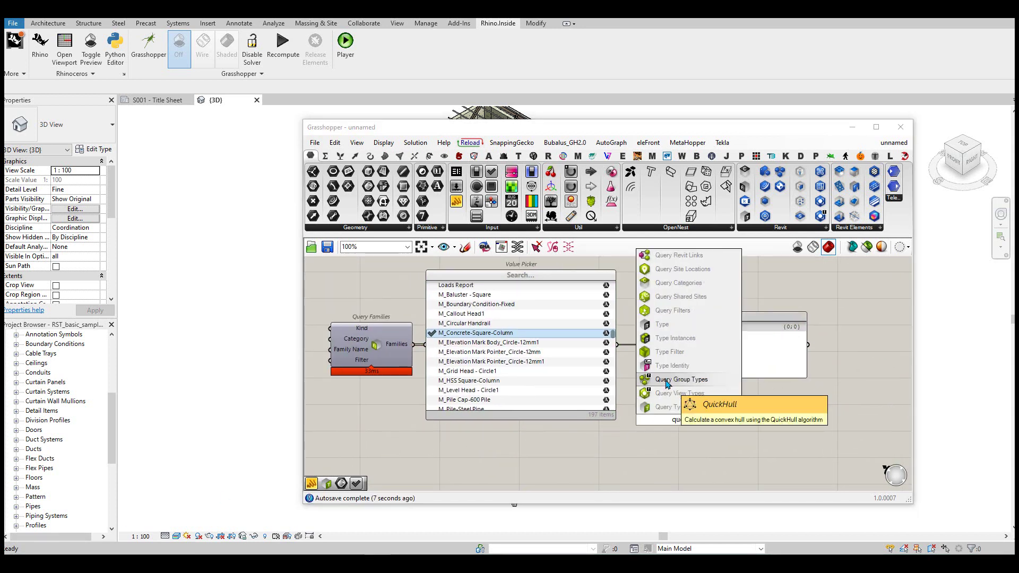
text(es)
click(701, 412)
Wire the picked family into Query Types' Family Name and preview its type in the Panel.
right_drag(702, 412, 646, 405)
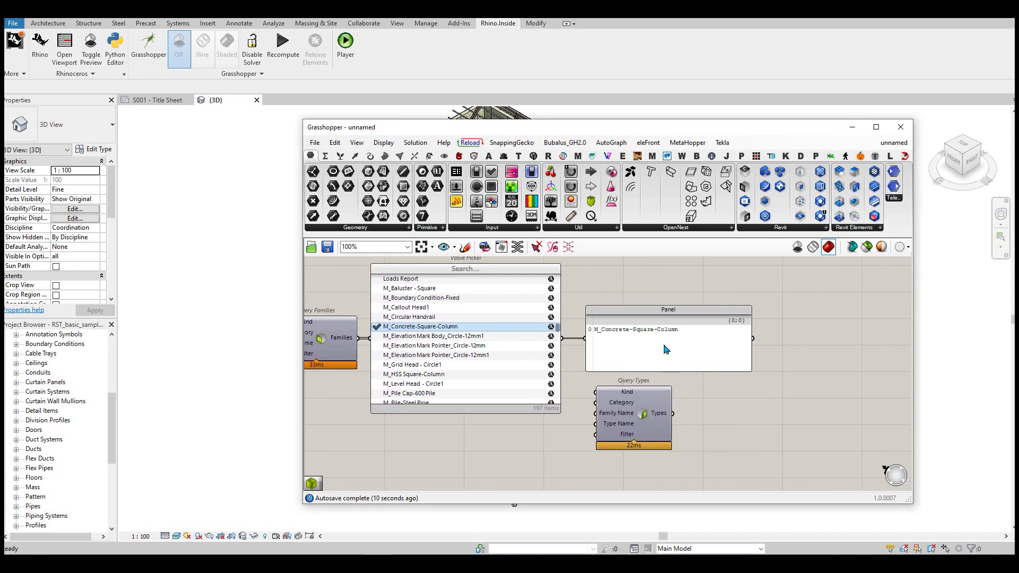
drag(636, 292, 676, 292)
mouse_move(629, 425)
mouse_down()
mouse_move(660, 403)
mouse_move(651, 415)
mouse_move(629, 402)
mouse_up()
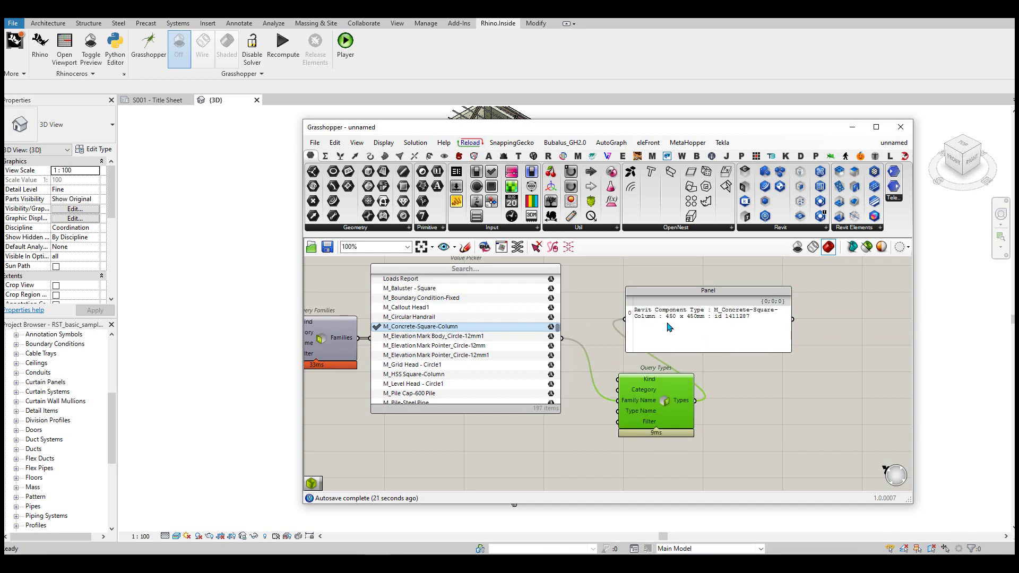
drag(668, 327, 756, 316)
drag(652, 393, 631, 330)
Move Grasshopper aside and dock the Rhino window on the screen's left.
drag(529, 119, 591, 139)
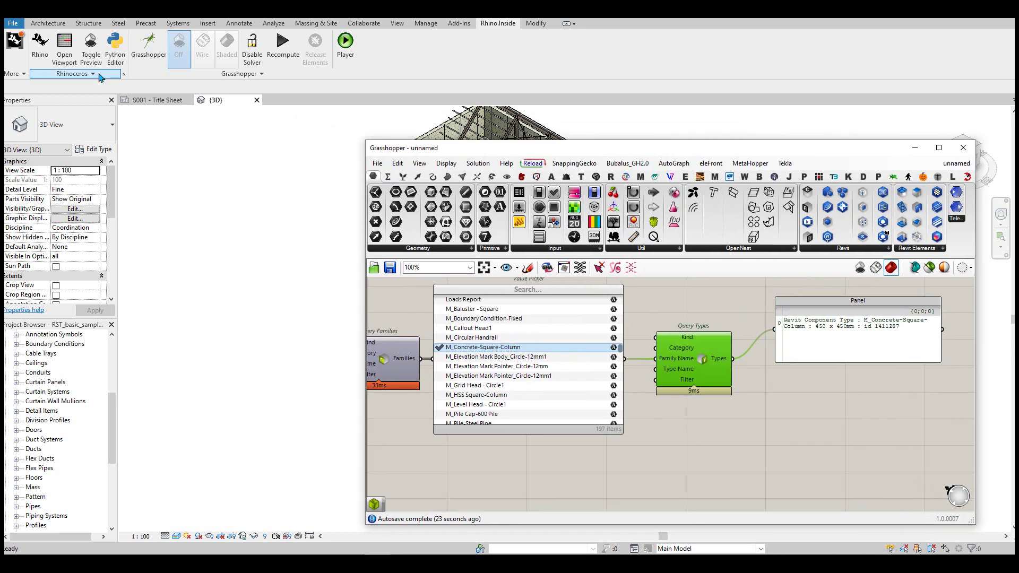
drag(652, 39, 212, 56)
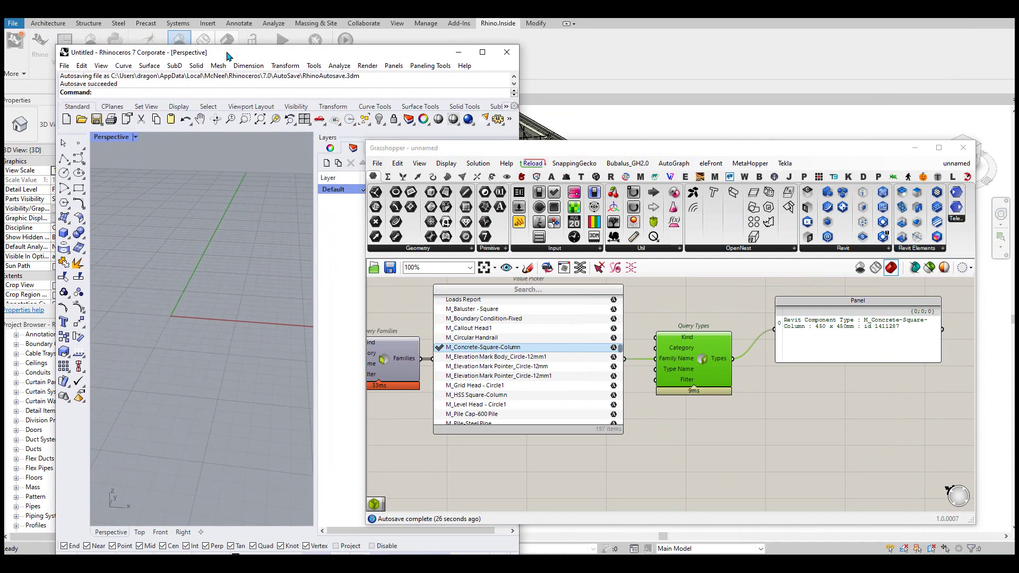
scroll(155, 327, up, 3)
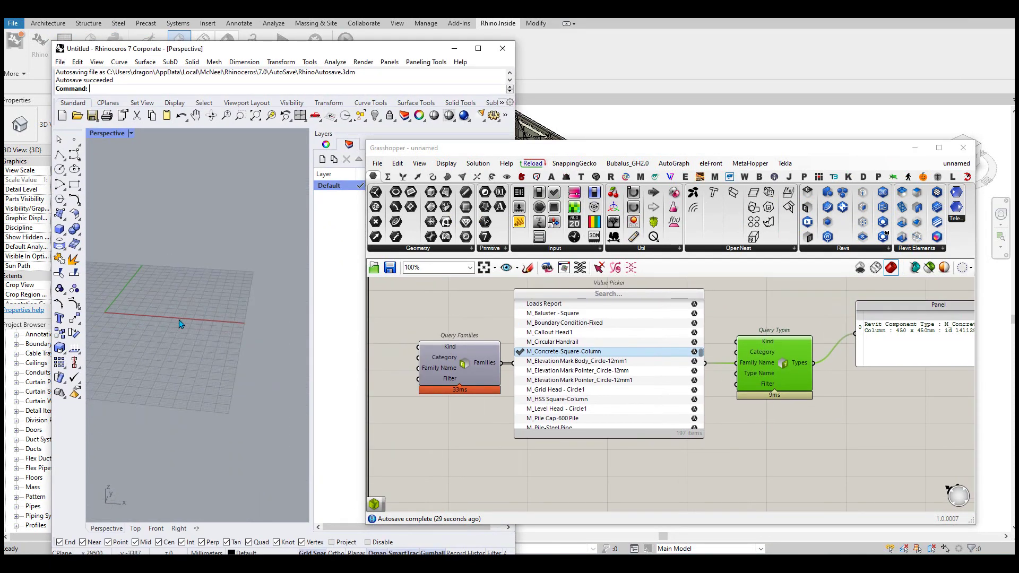
scroll(177, 320, up, 2)
Delete the check Panel showing the 450 x 450mm type and recentre the canvas.
right_drag(780, 406, 576, 430)
click(732, 370)
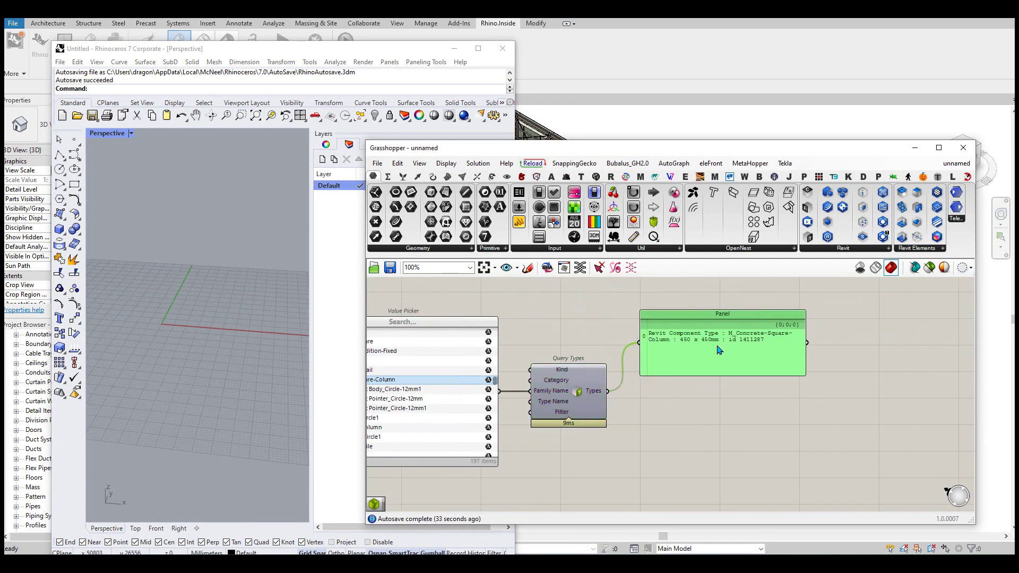
key(Delete)
right_drag(618, 391, 683, 365)
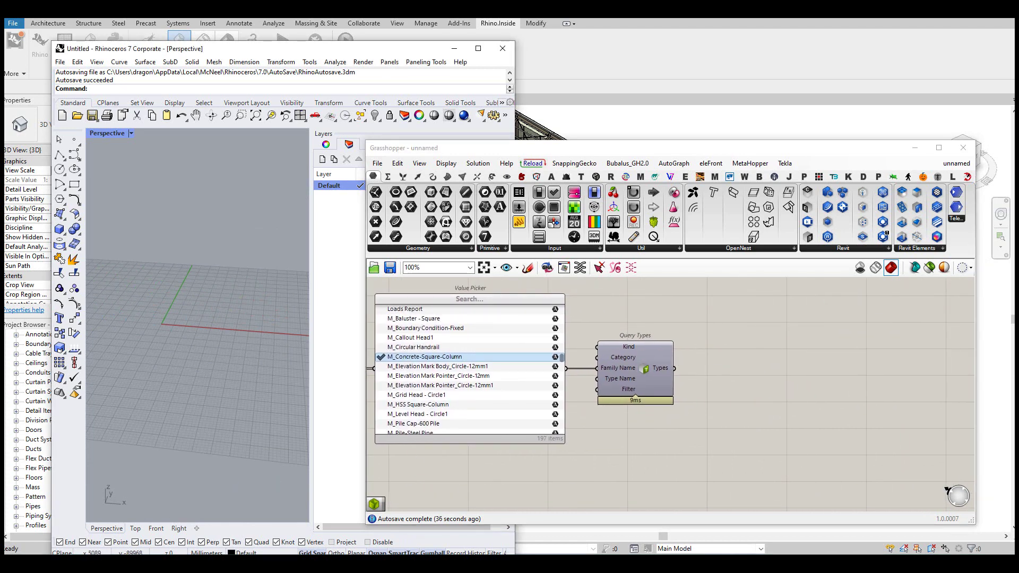
right_drag(769, 381, 732, 404)
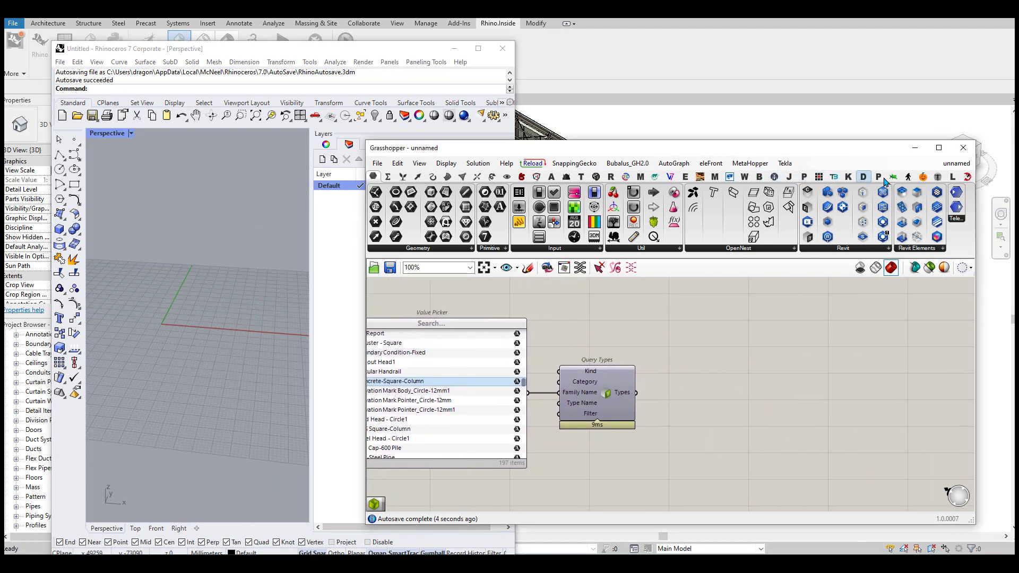
Place a Type Filter from the Rhino.Inside Revit Filter group and feed it Query Types' output.
click(610, 176)
click(631, 248)
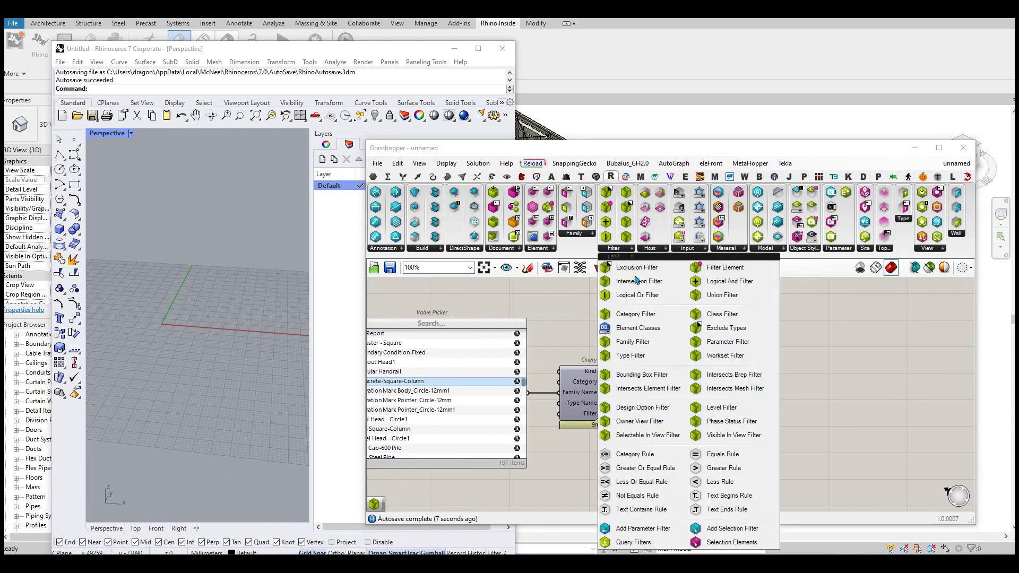
click(903, 218)
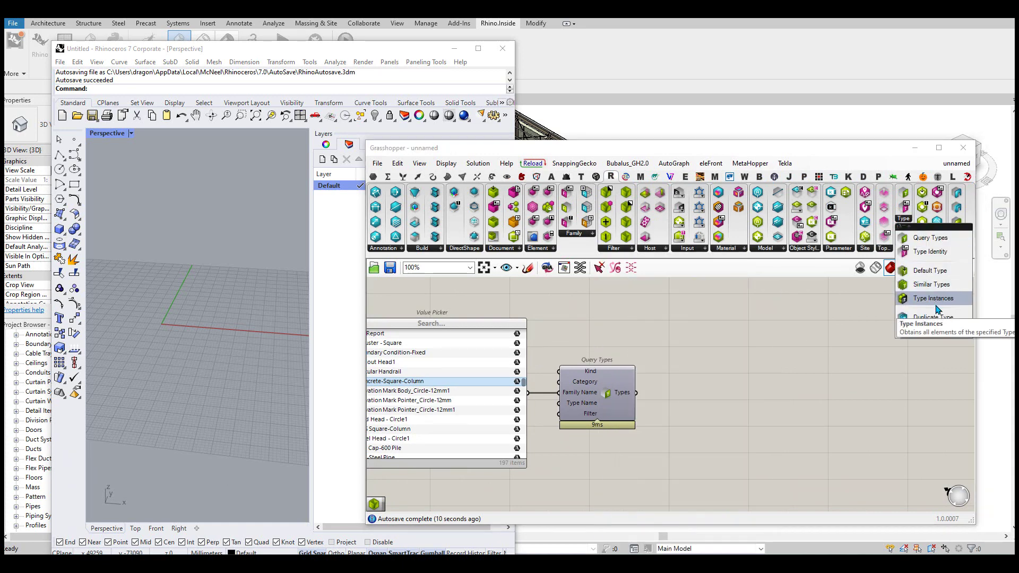
double_click(744, 412)
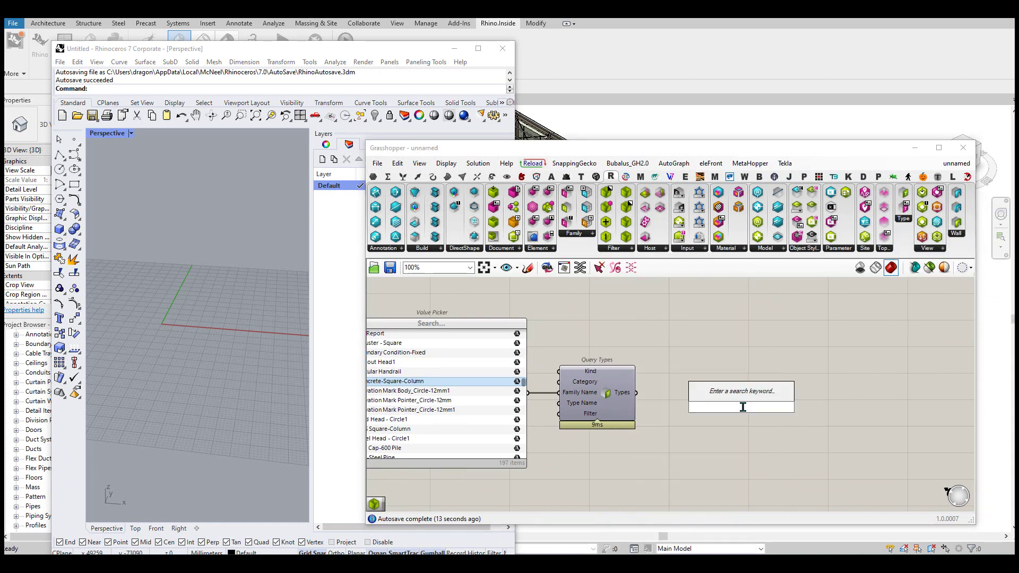
click(618, 249)
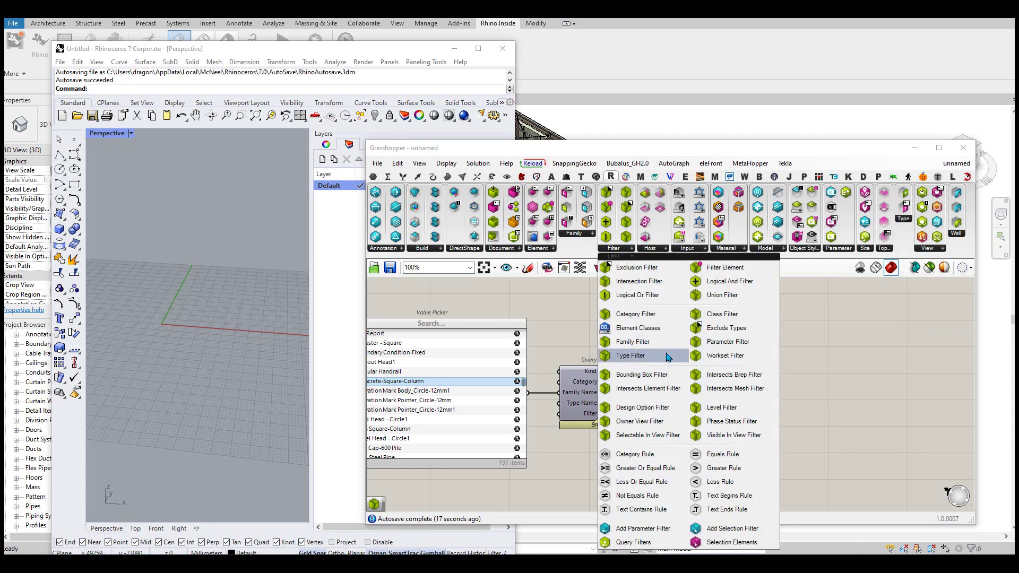
click(629, 354)
click(717, 397)
click(721, 403)
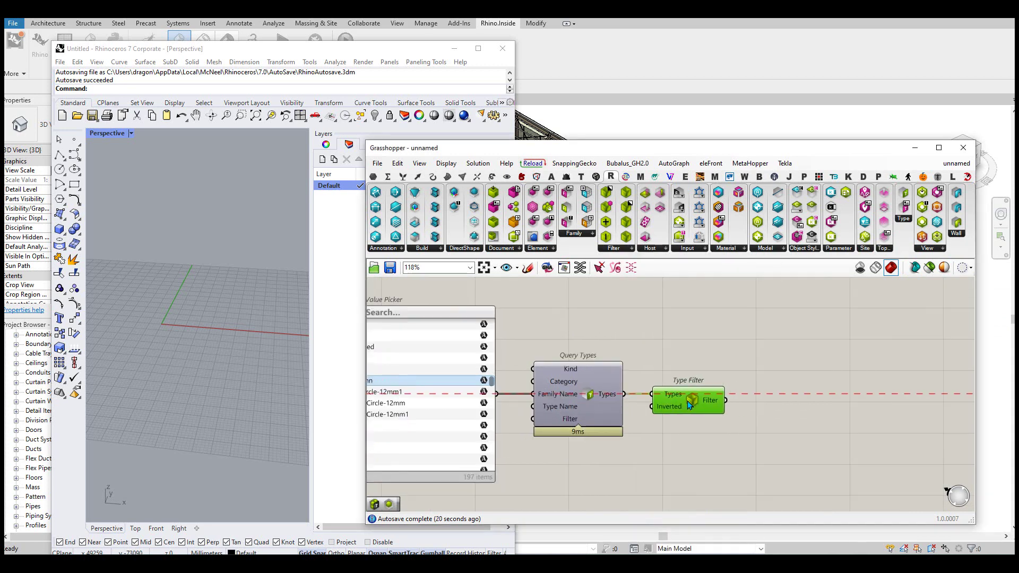
right_drag(801, 397, 723, 391)
double_click(722, 388)
click(543, 251)
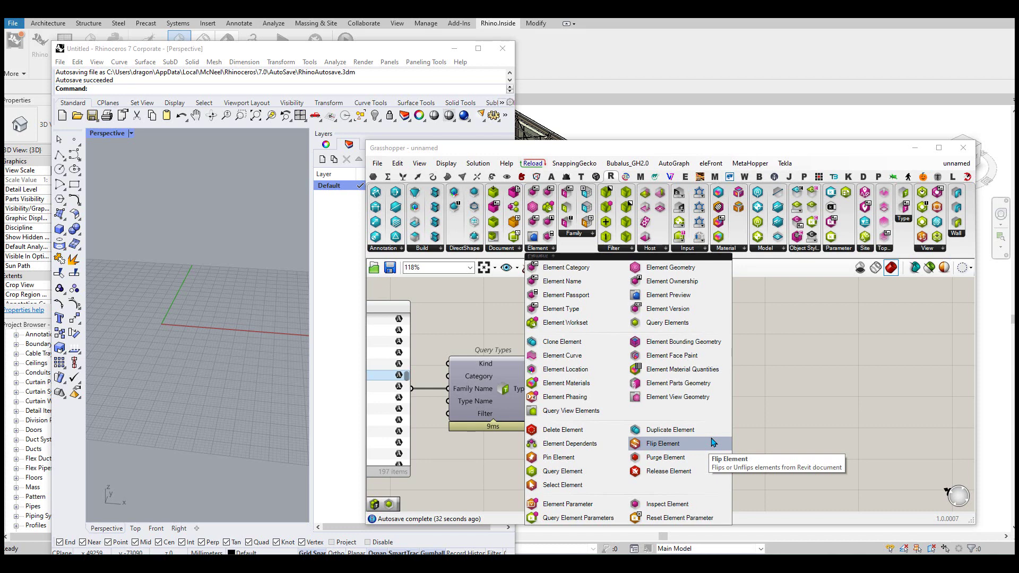
Add Query Elements fed by the Type Filter output.
click(667, 322)
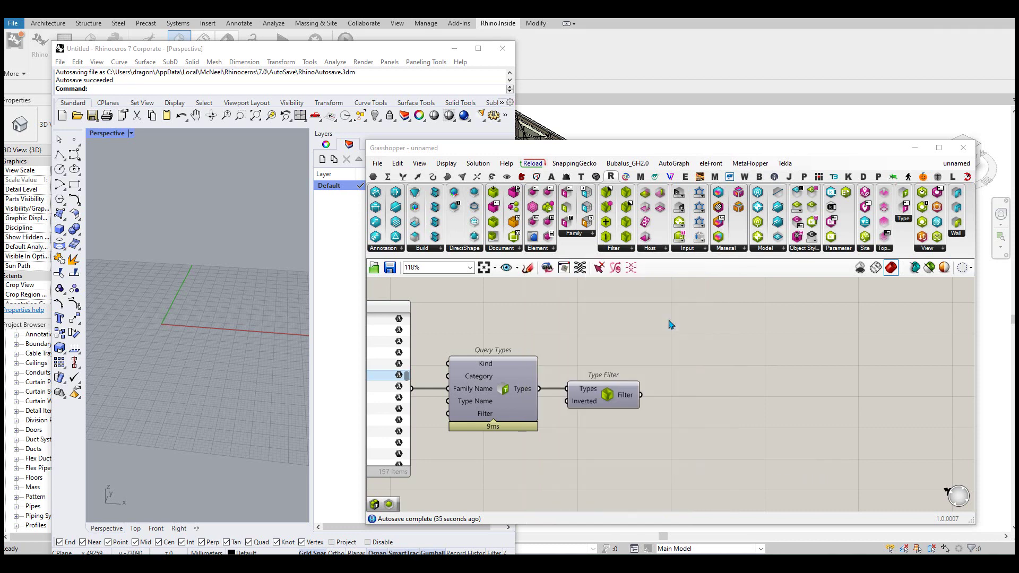
click(727, 395)
drag(634, 385, 693, 384)
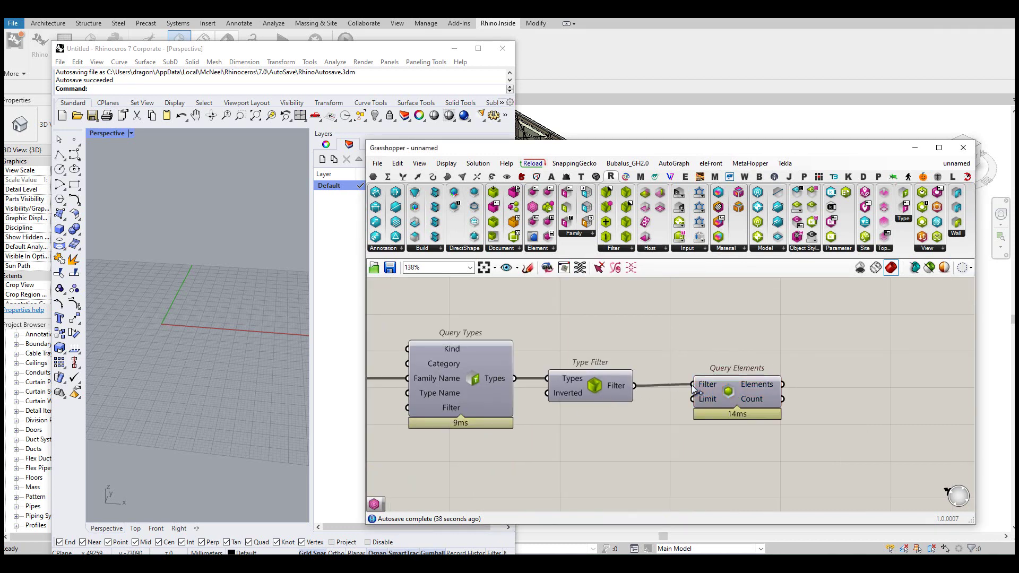
scroll(684, 397, down, 3)
Add Element Geometry after Query Elements and view the concrete column in Rhino.
click(552, 248)
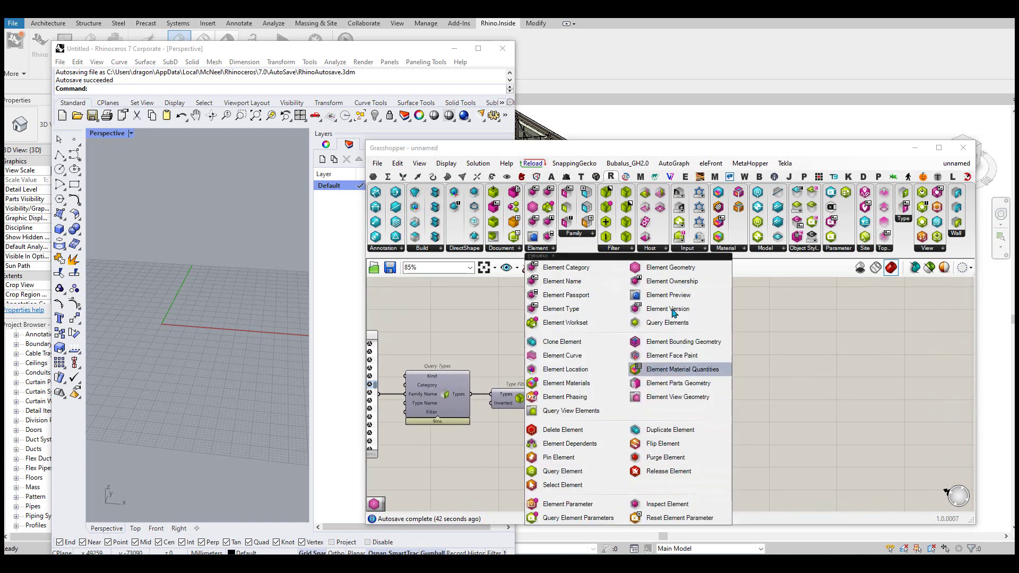
click(673, 314)
click(783, 396)
scroll(621, 404, up, 3)
mouse_move(616, 393)
mouse_down()
mouse_move(817, 385)
mouse_move(663, 400)
mouse_move(688, 400)
mouse_up()
click(161, 323)
scroll(175, 321, up, 3)
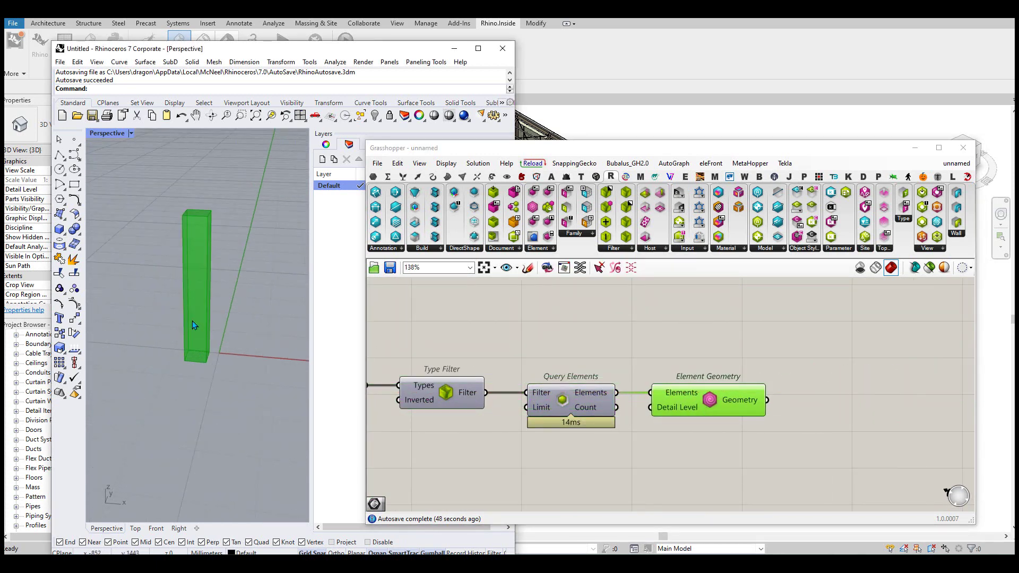
scroll(192, 321, up, 2)
scroll(583, 388, down, 3)
scroll(583, 387, up, 2)
scroll(621, 399, up, 1)
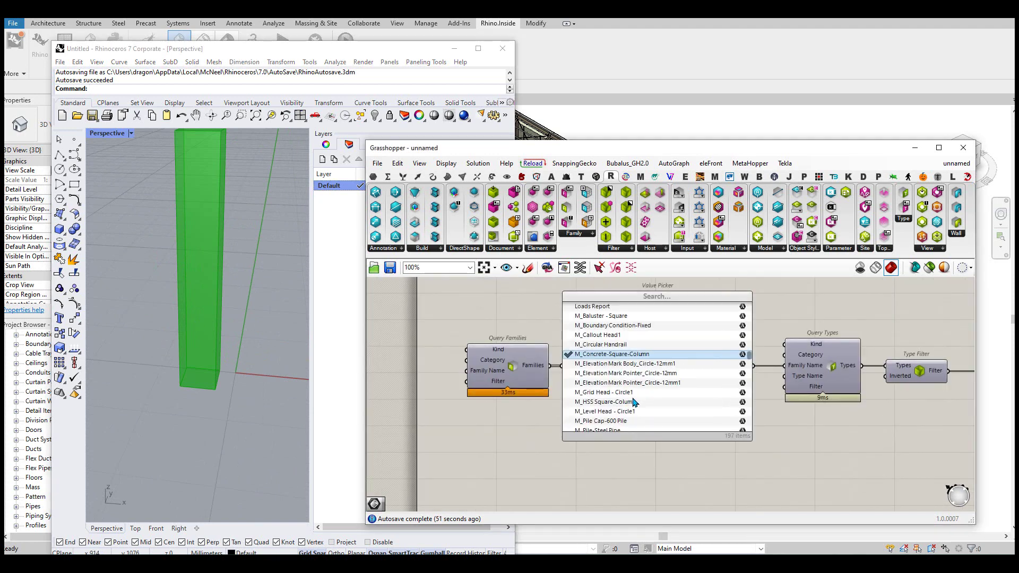
Preview other families in the picker: an elevation mark, M_HSS Square-Column and M_Pile Cap-600 Pile.
scroll(610, 408, down, 1)
scroll(596, 414, down, 2)
scroll(553, 390, up, 3)
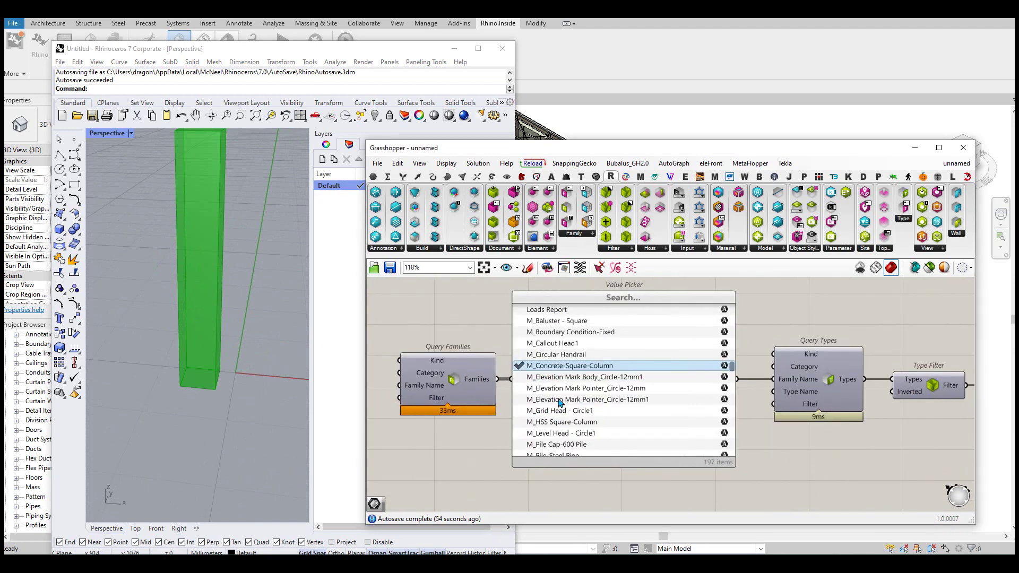
click(521, 378)
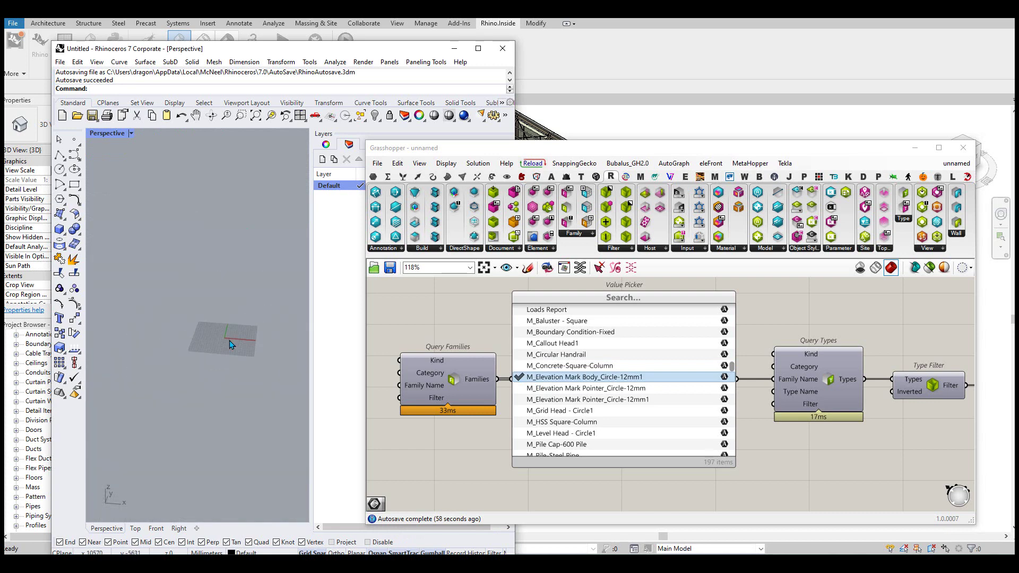
click(538, 388)
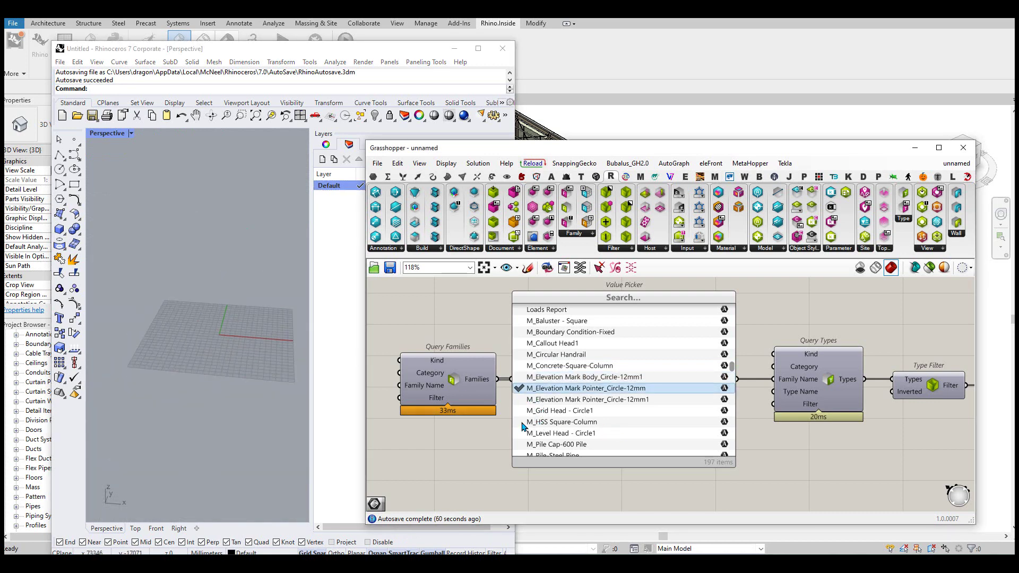
click(523, 423)
scroll(532, 436, up, 1)
click(523, 433)
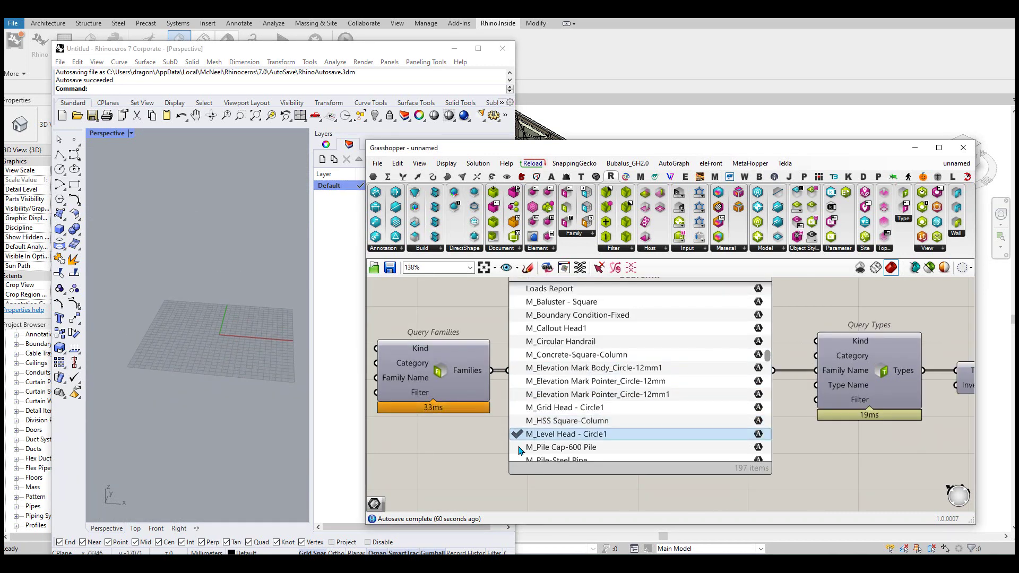
Cycle through handrail, callout, boundary condition and baluster families, ending on M_Concrete-Square-Column.
scroll(246, 357, up, 3)
scroll(222, 350, up, 3)
scroll(222, 350, down, 5)
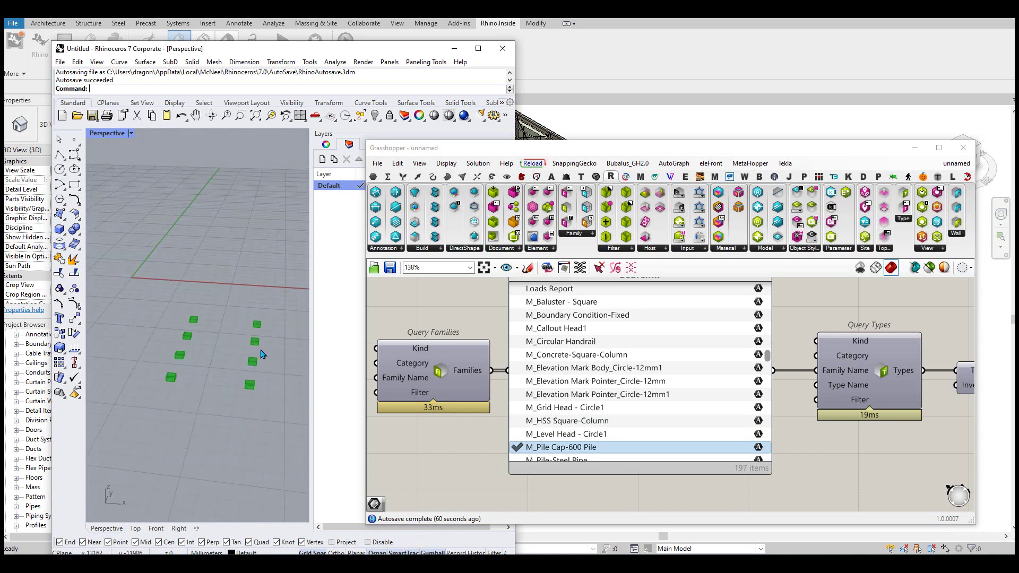
click(523, 342)
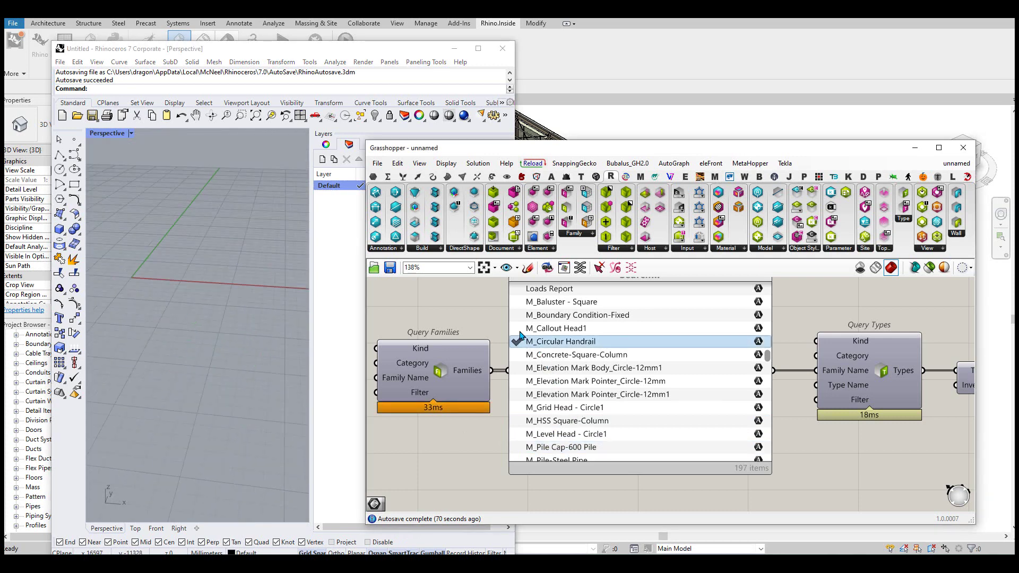
click(520, 333)
click(593, 369)
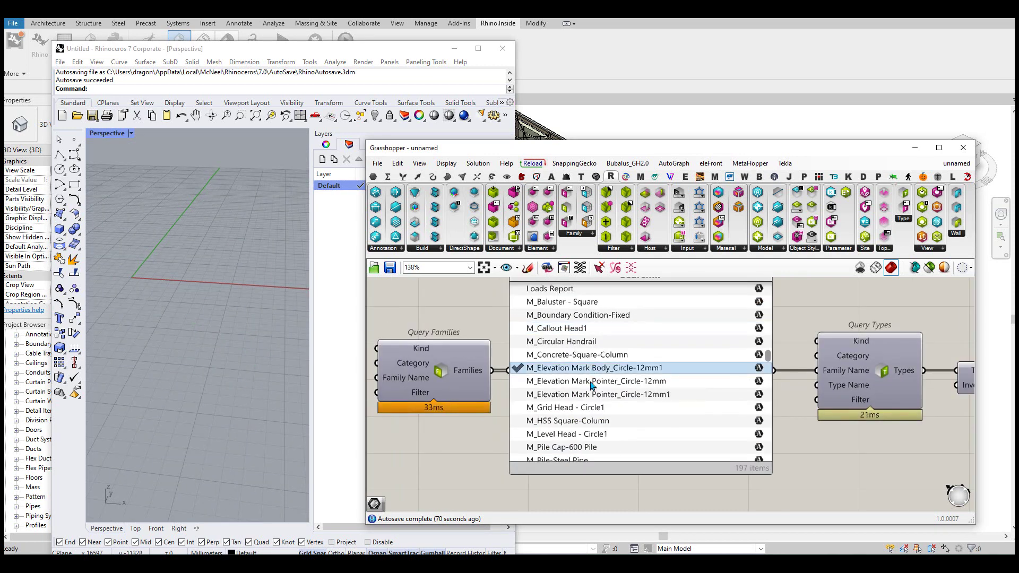
click(533, 303)
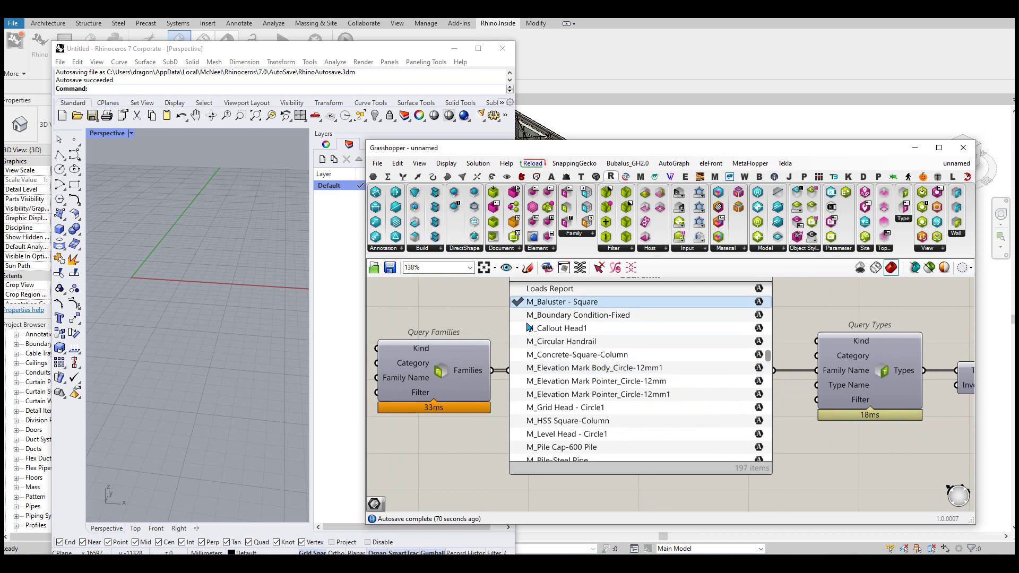
click(555, 421)
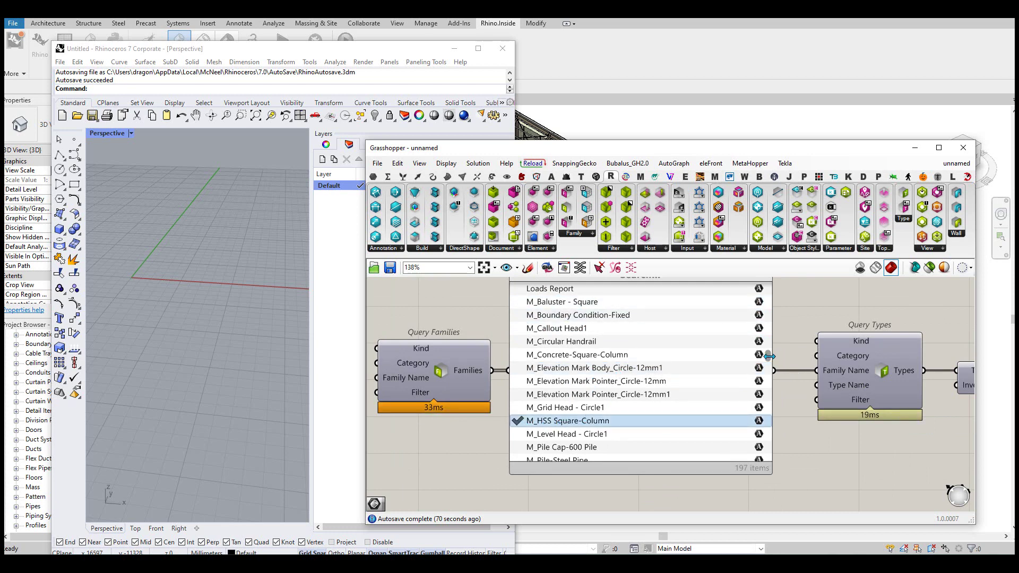
scroll(768, 358, up, 2)
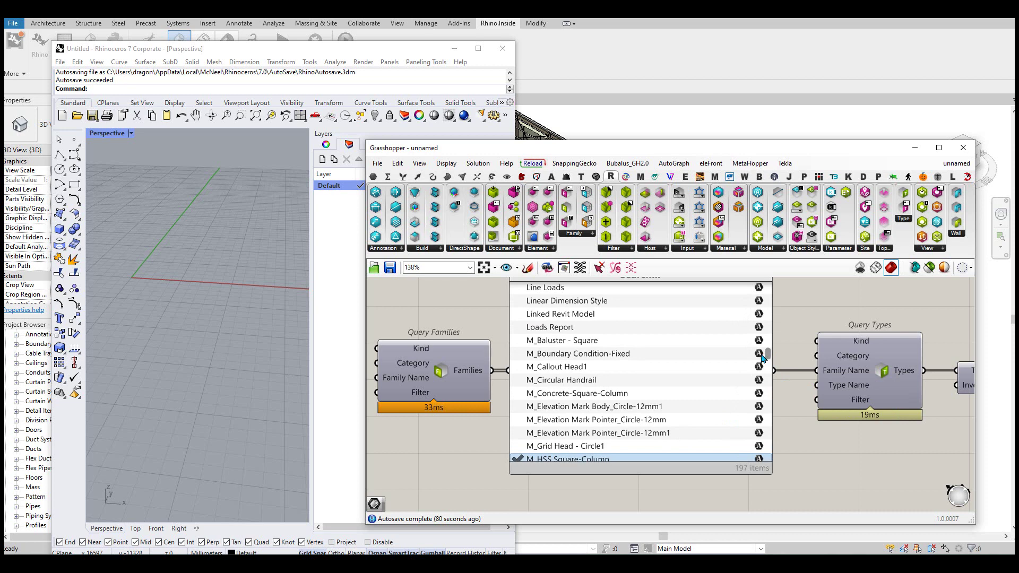
click(548, 342)
click(603, 393)
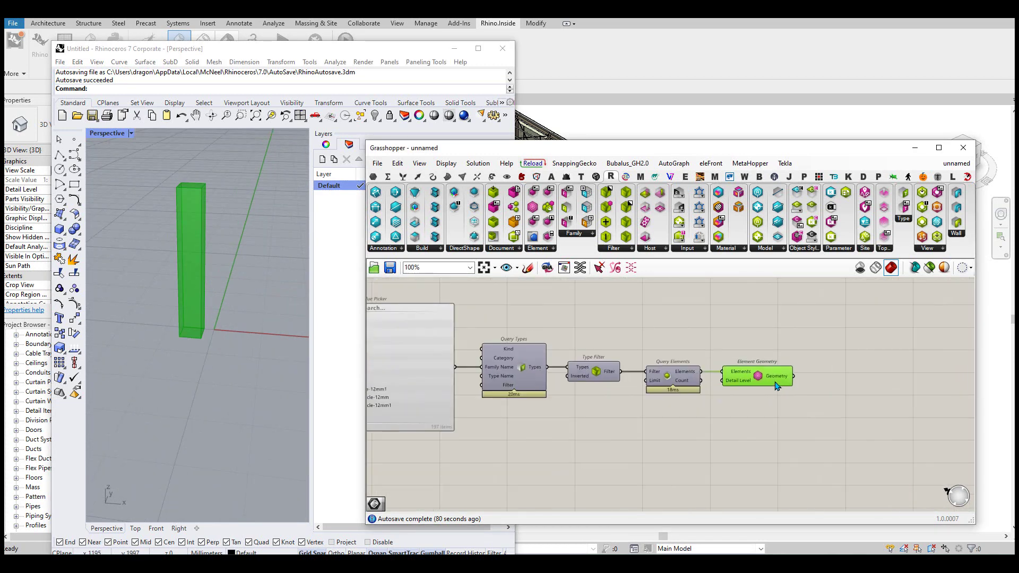
Add a Brep parameter fed by the Element Geometry output.
double_click(801, 393)
text(brep)
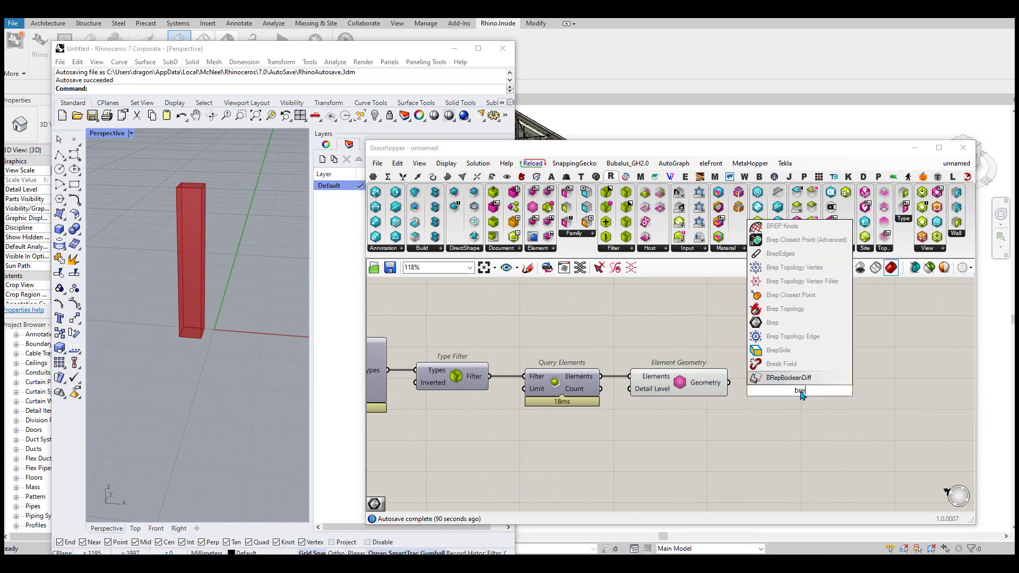
key(Return)
scroll(748, 384, up, 1)
click(808, 392)
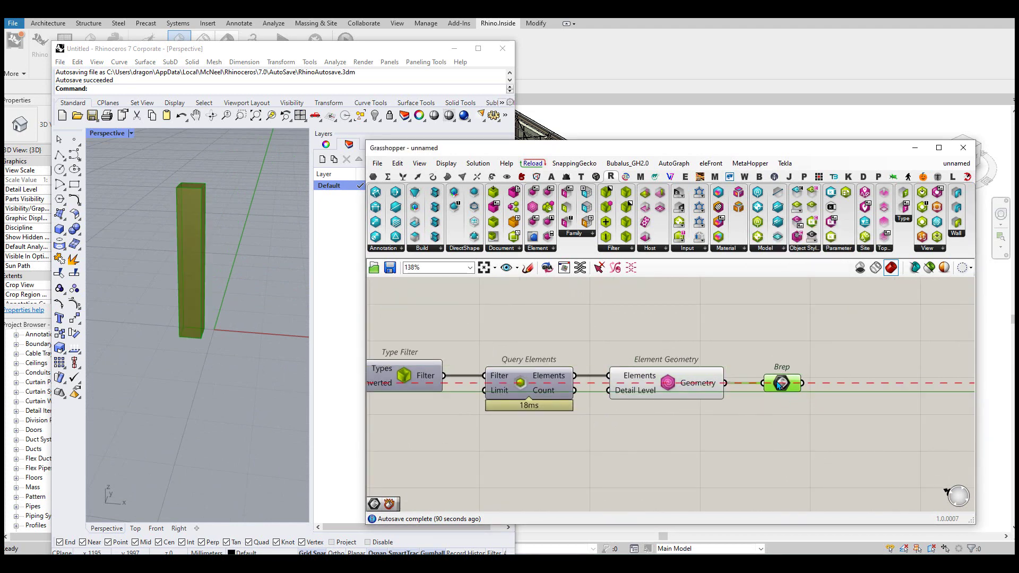
right_drag(894, 392, 778, 391)
Add a Deconstruct Brep component and connect the Brep to it.
double_click(777, 390)
text(debrep)
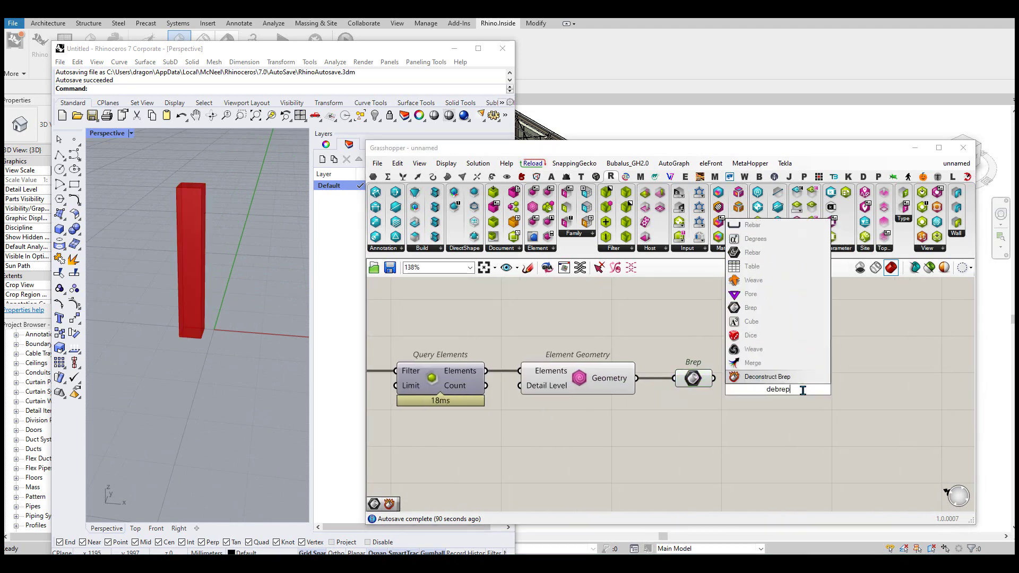
click(797, 381)
scroll(799, 382, up, 3)
drag(702, 371, 734, 389)
right_drag(934, 385, 801, 386)
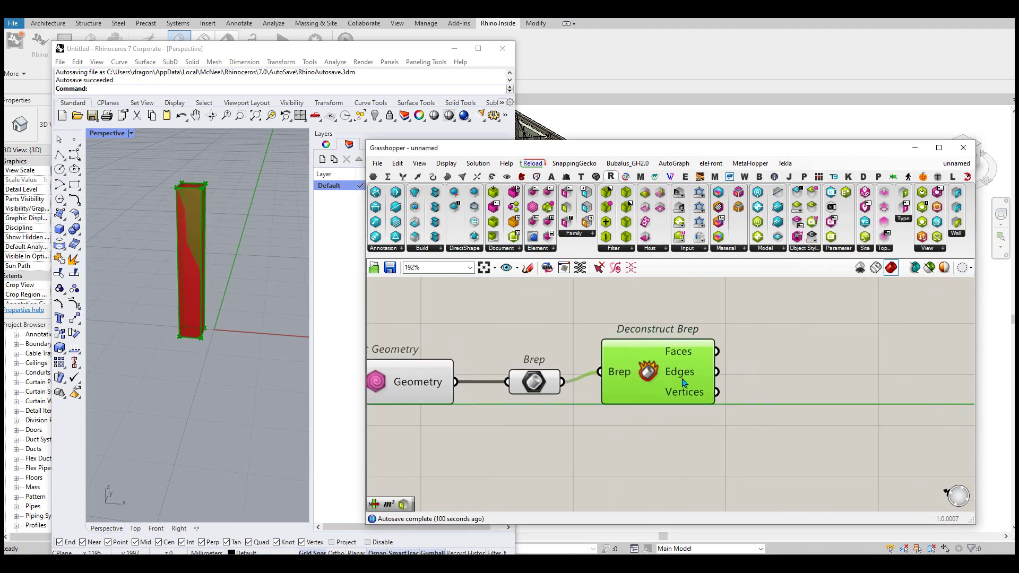
click(802, 386)
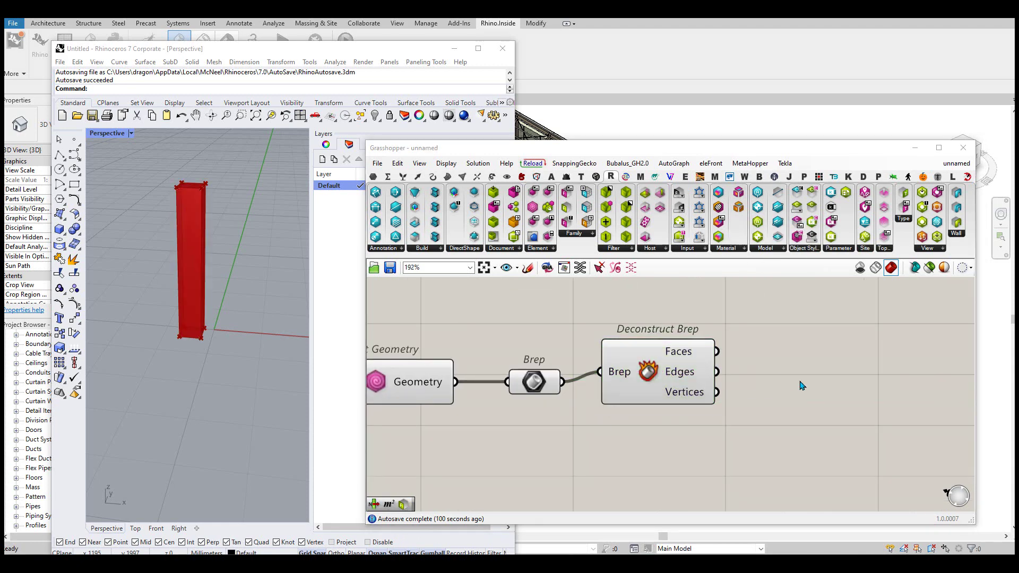
Attach an enlarged Panel to Deconstruct Brep, moving from Faces to Edges to Vertices outputs.
double_click(839, 378)
text(panel)
key(Return)
drag(716, 351, 883, 420)
scroll(751, 398, down, 1)
drag(690, 371, 727, 349)
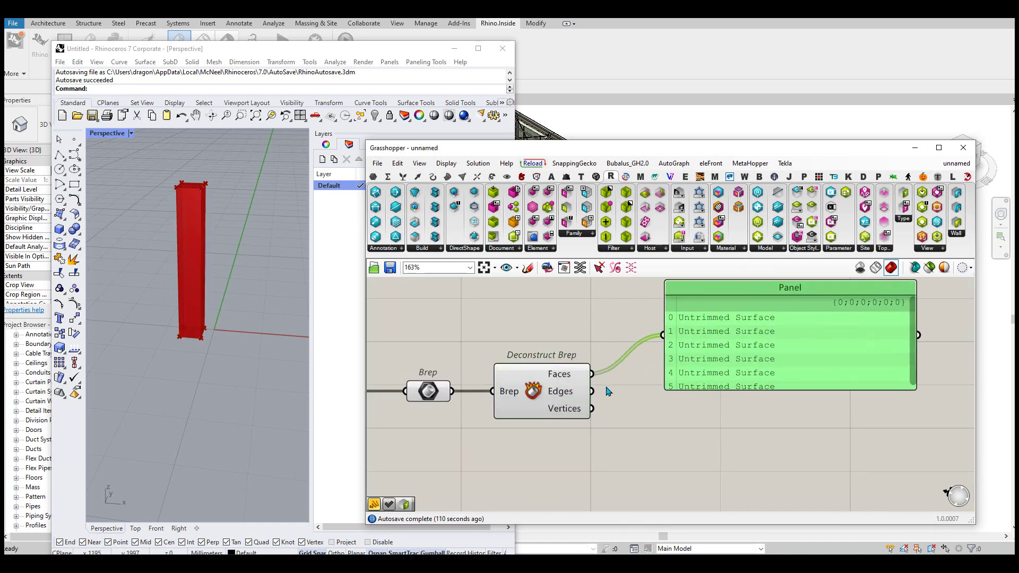
mouse_move(653, 344)
mouse_down()
mouse_move(658, 337)
mouse_move(591, 408)
mouse_up()
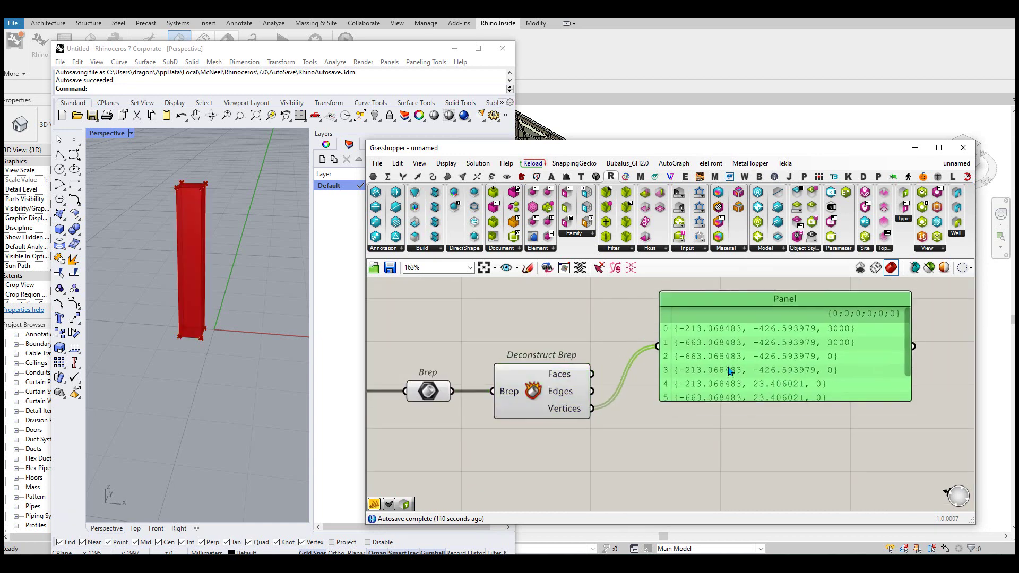
drag(761, 401, 758, 475)
mouse_move(759, 475)
right_down()
mouse_move(746, 423)
mouse_move(904, 423)
right_up()
scroll(732, 419, down, 4)
Name the Query Families group 'input'.
scroll(512, 352, up, 2)
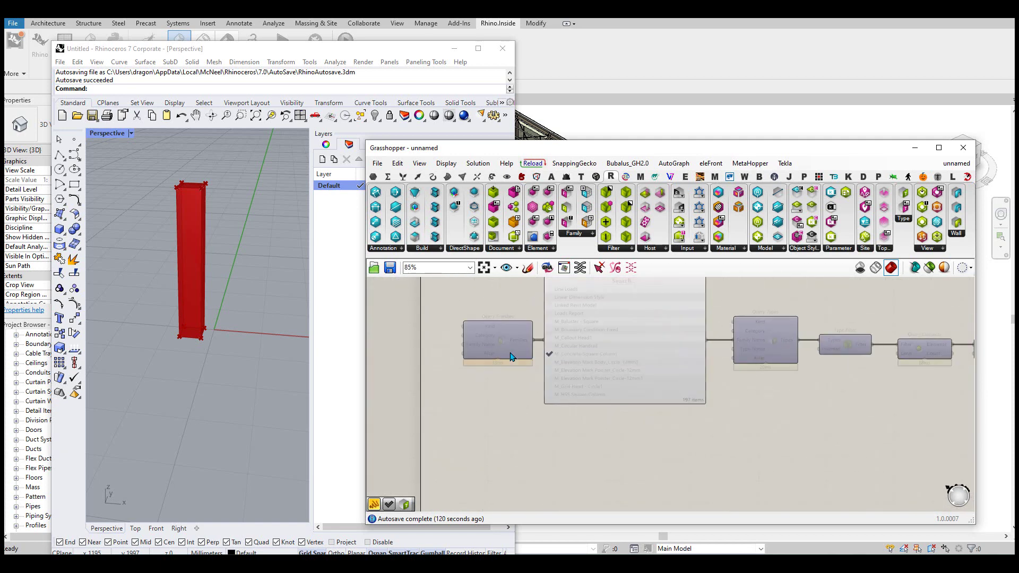
click(506, 333)
scroll(536, 319, up, 3)
right_click(514, 352)
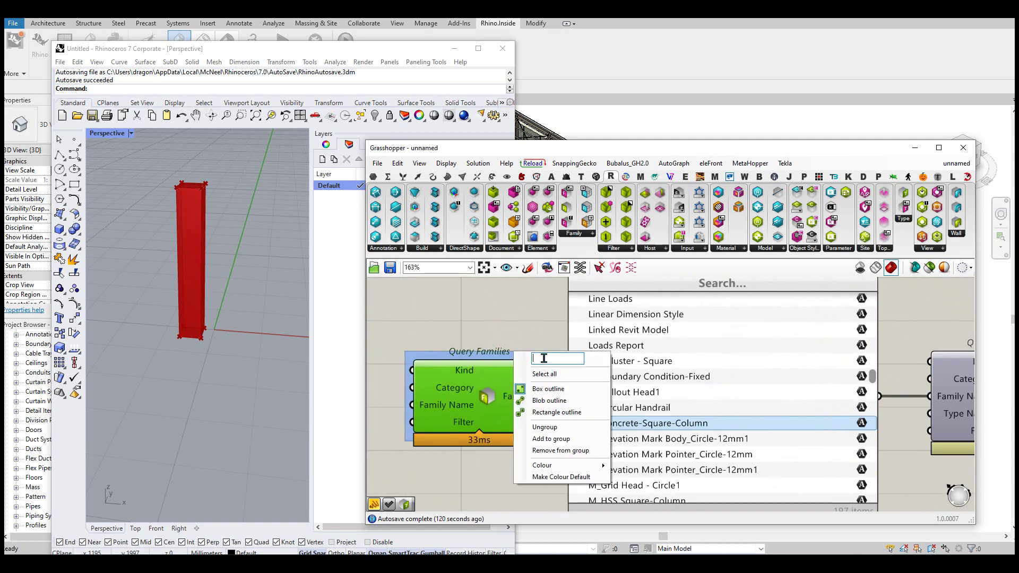
key(Escape)
Name the Brep group 'output', correcting the first attempt.
scroll(544, 352, down, 3)
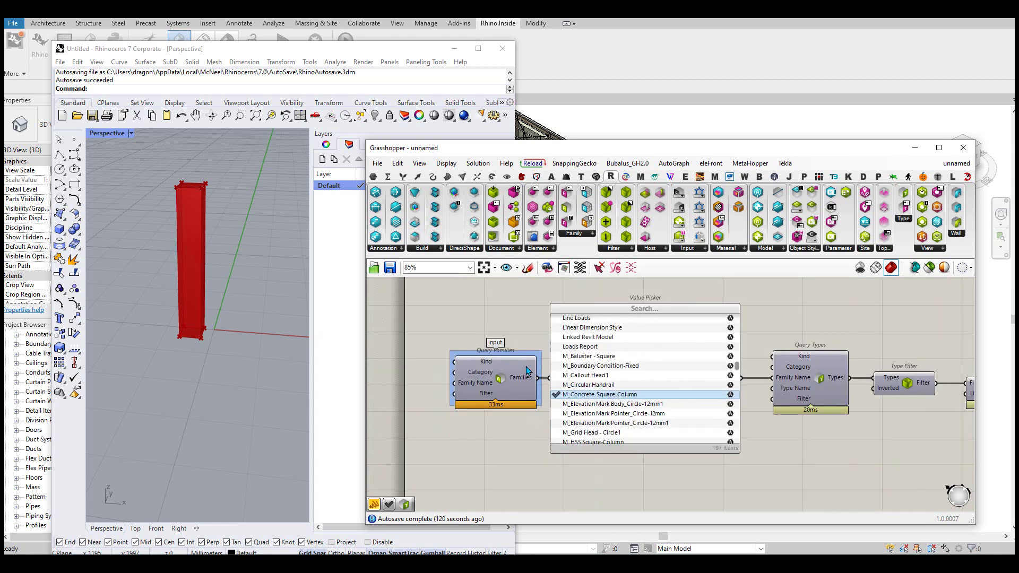
right_drag(544, 352, 698, 419)
scroll(698, 418, up, 2)
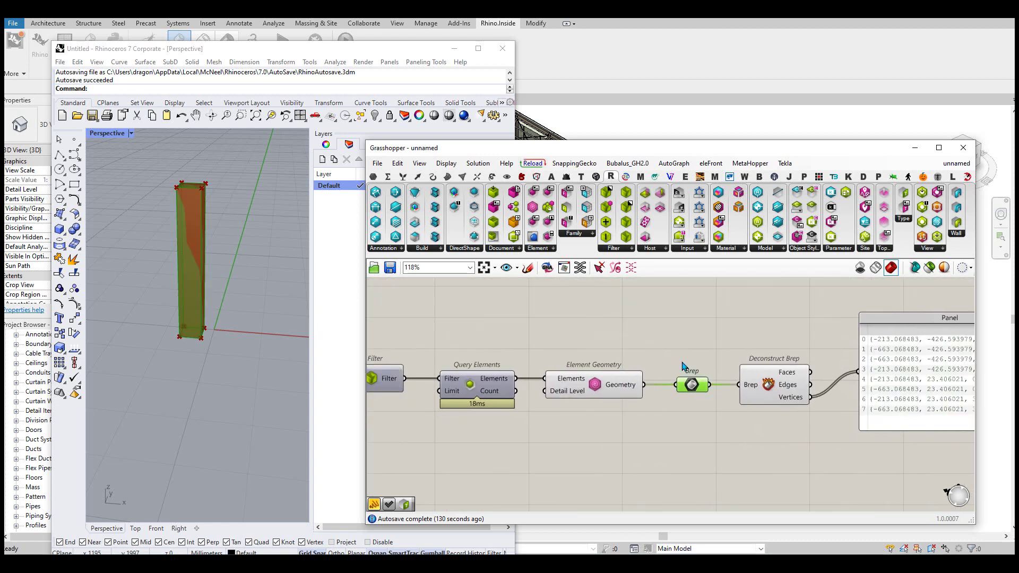
scroll(695, 368, up, 1)
right_click(709, 379)
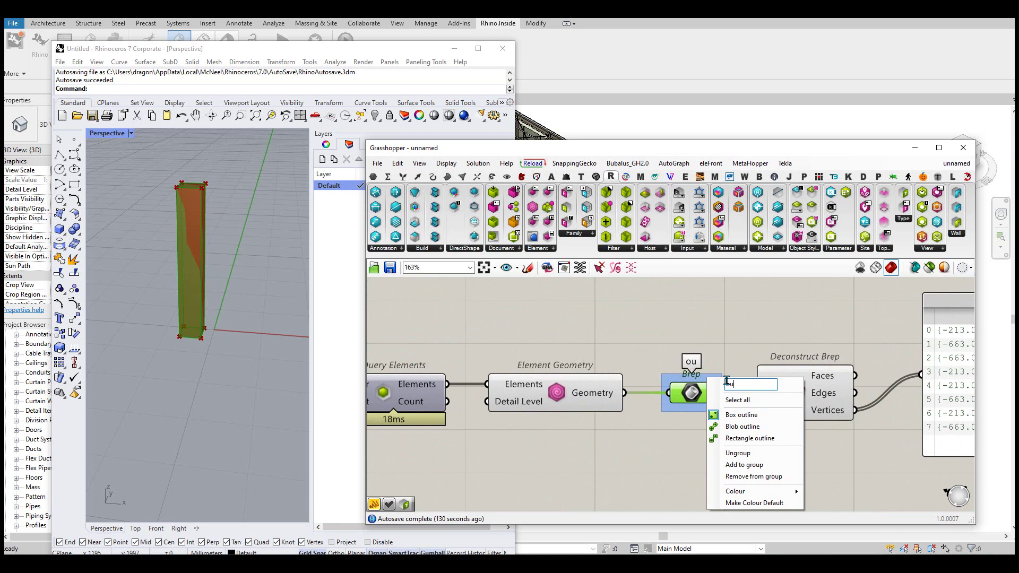
text(t put)
key(Escape)
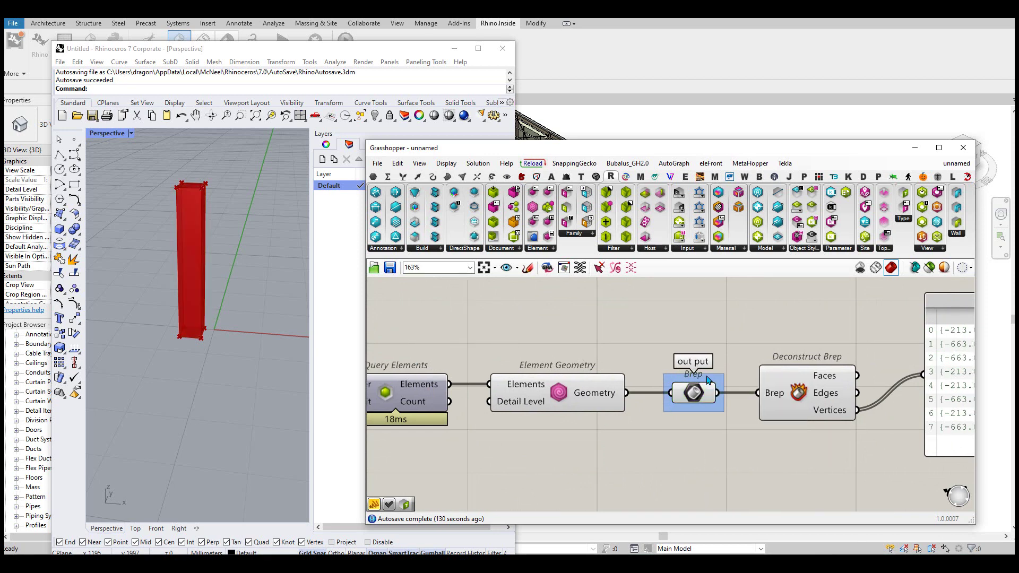
right_click(715, 379)
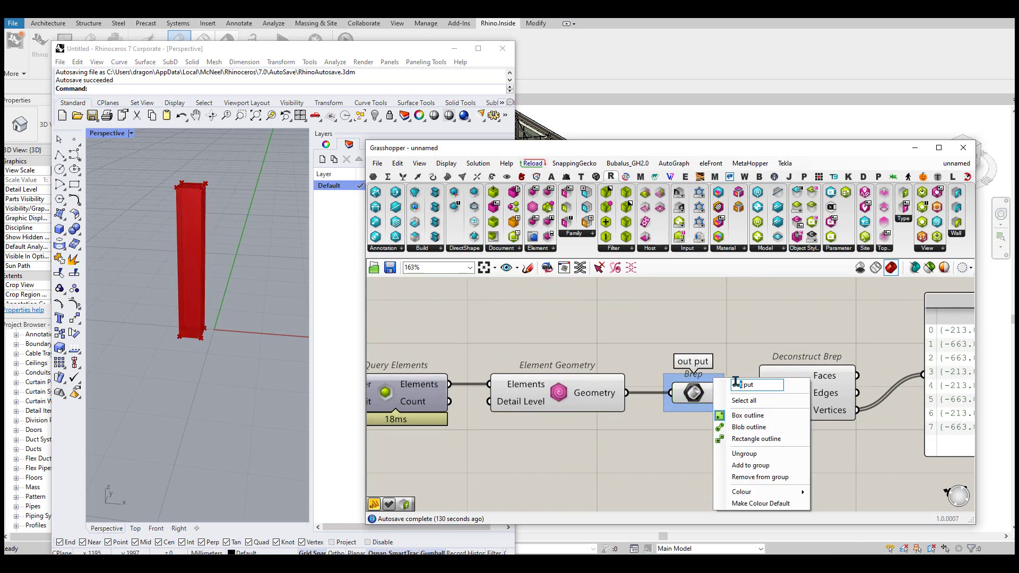
key(Return)
Pan the canvas to show Query Types, the family picker and free space below.
scroll(593, 403, down, 3)
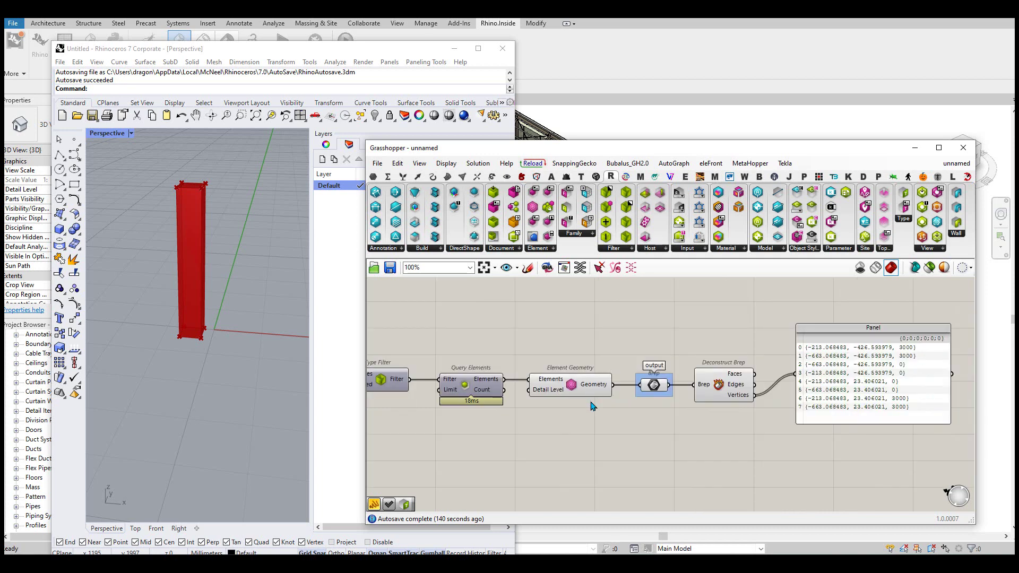
scroll(735, 448, down, 2)
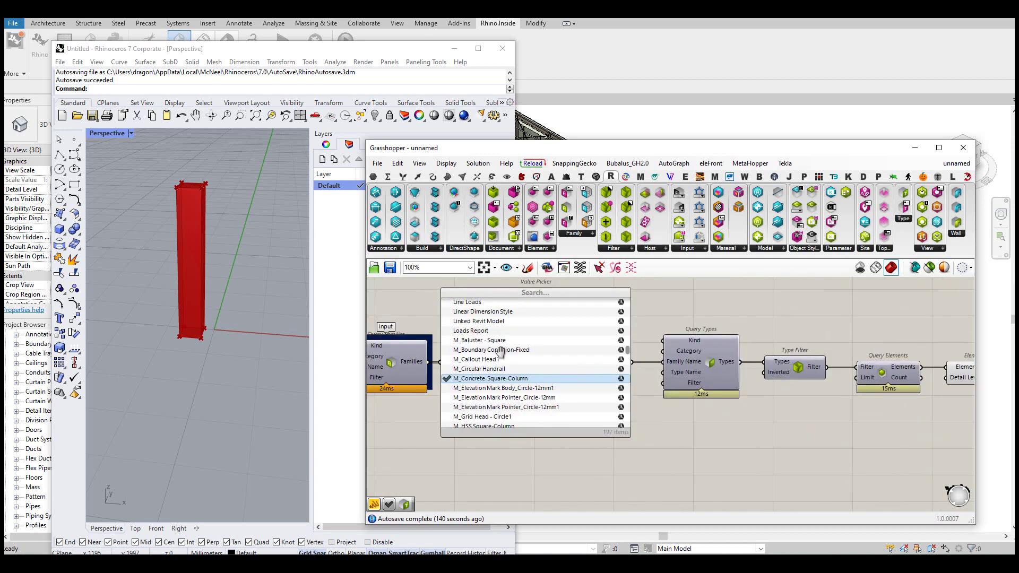
right_drag(525, 393, 738, 378)
scroll(738, 378, up, 3)
scroll(738, 378, down, 3)
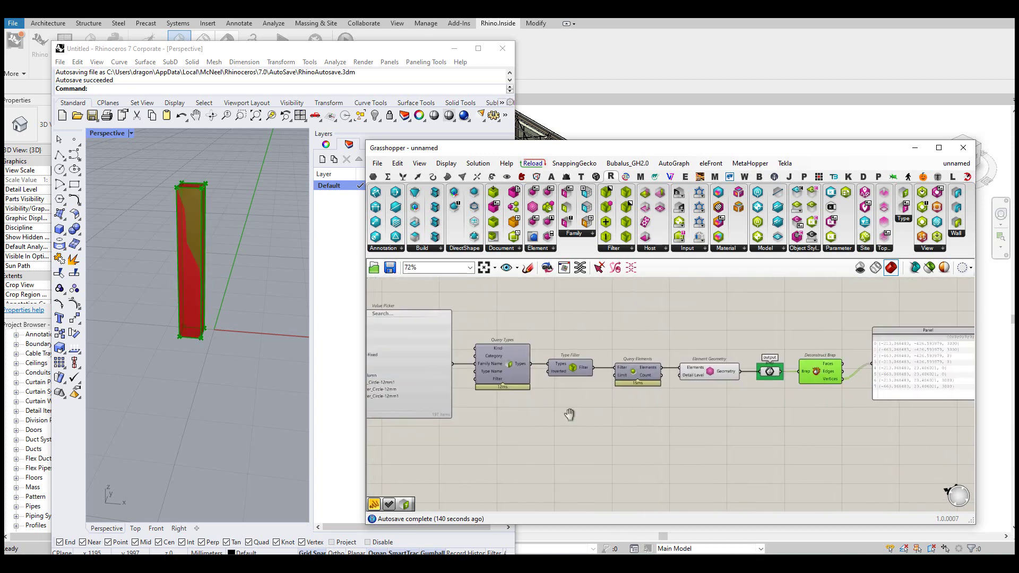
scroll(569, 417, up, 2)
right_drag(522, 340, 620, 363)
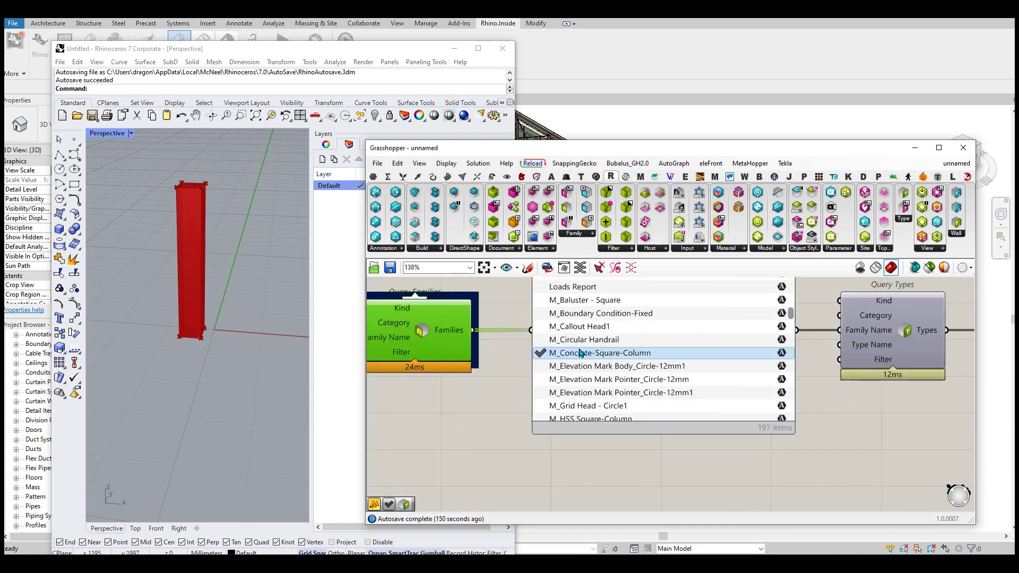
scroll(620, 363, down, 1)
Add a Match Text component and a Panel containing the pattern *M_*.
double_click(599, 437)
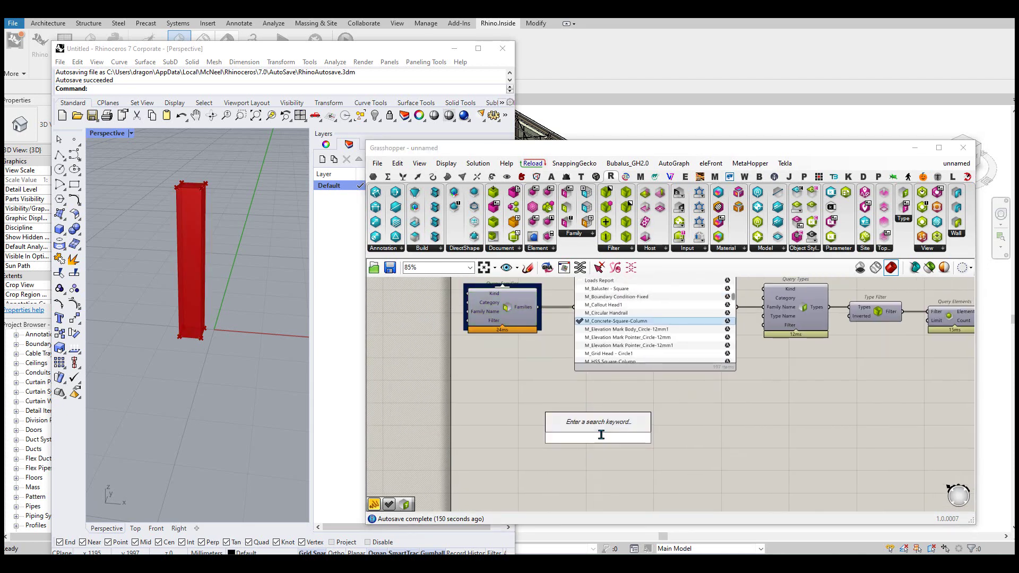
text(match text)
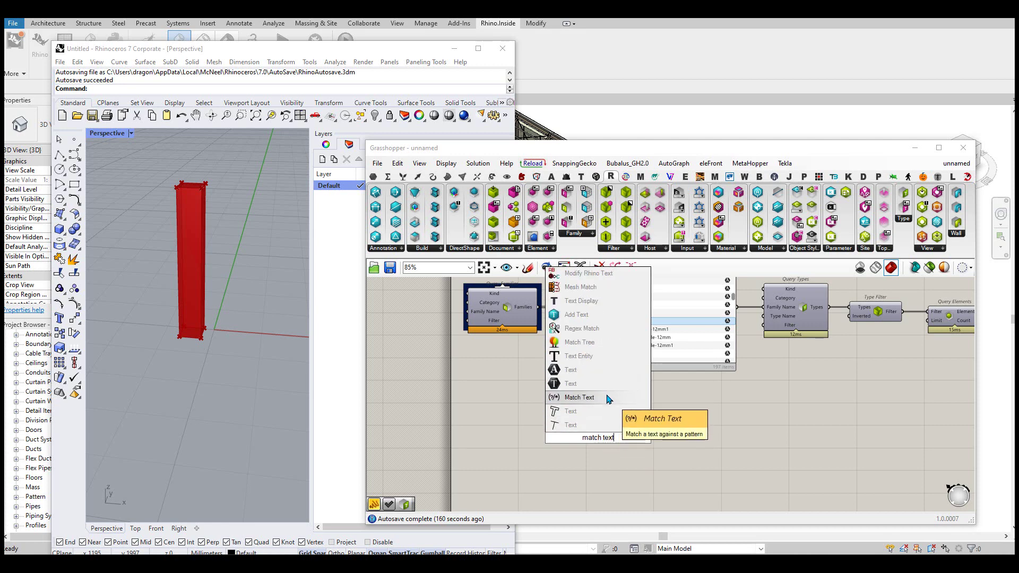
click(579, 328)
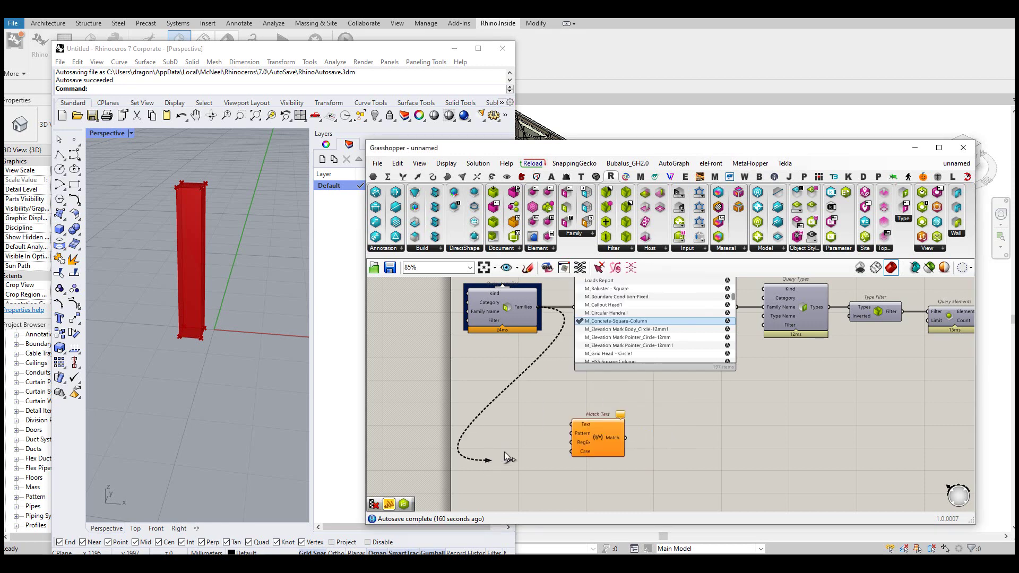
double_click(520, 446)
text(panel)
key(Return)
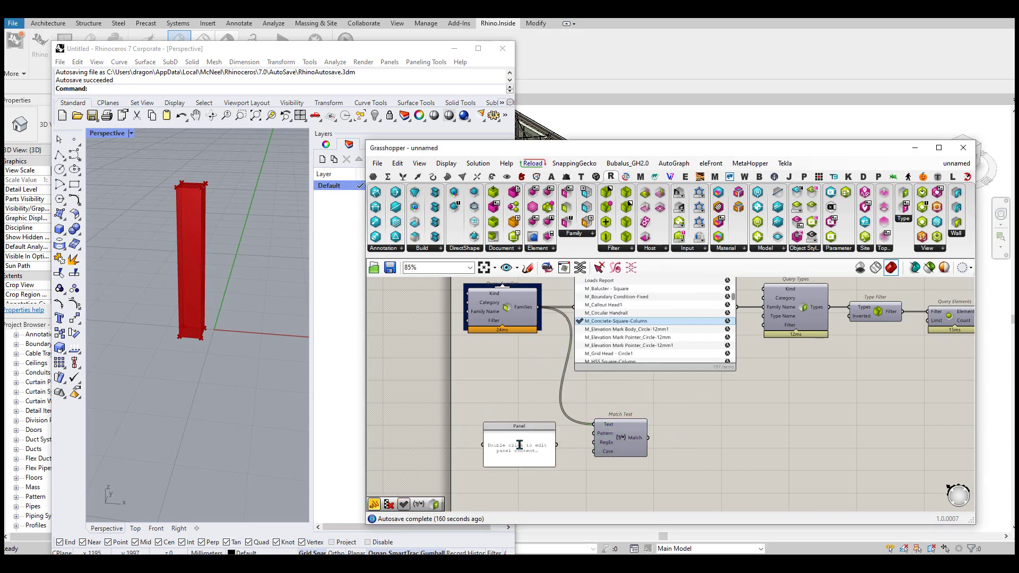
scroll(517, 447, up, 3)
double_click(517, 446)
text(*M_*)
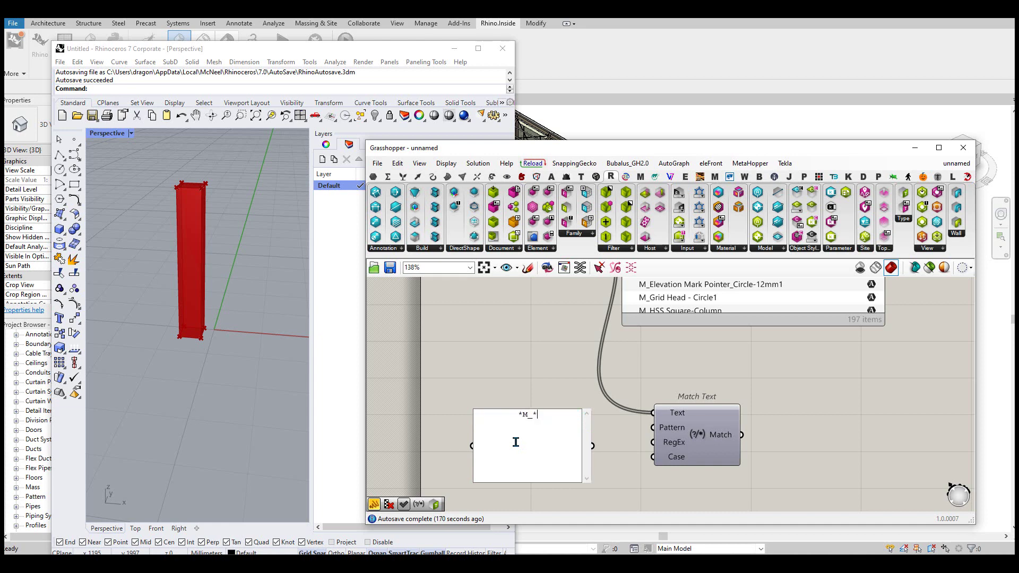
click(536, 391)
scroll(557, 444, up, 2)
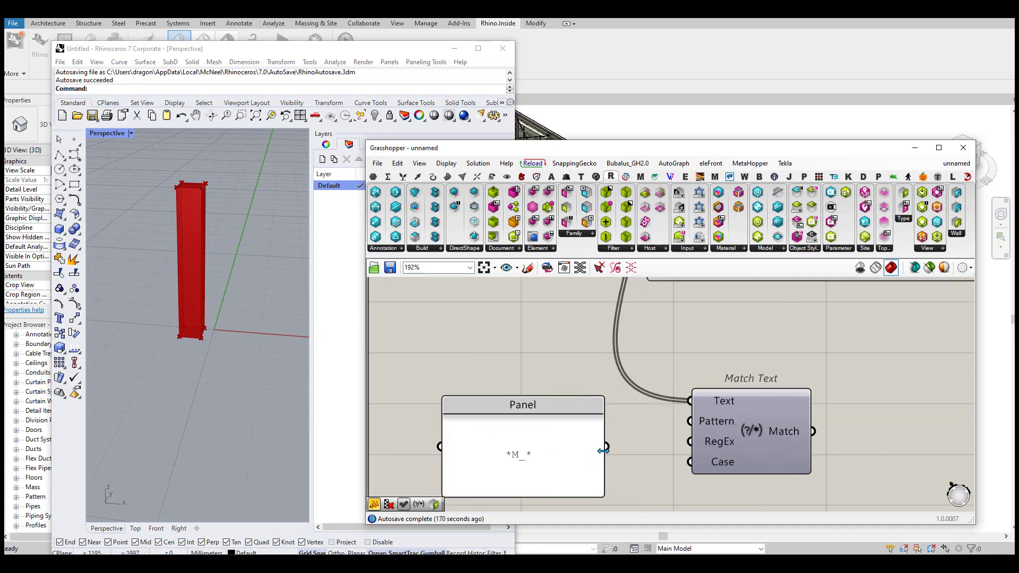
click(522, 434)
Connect Match Text's Match output to a new enlarged results Panel.
scroll(522, 434, down, 1)
double_click(623, 441)
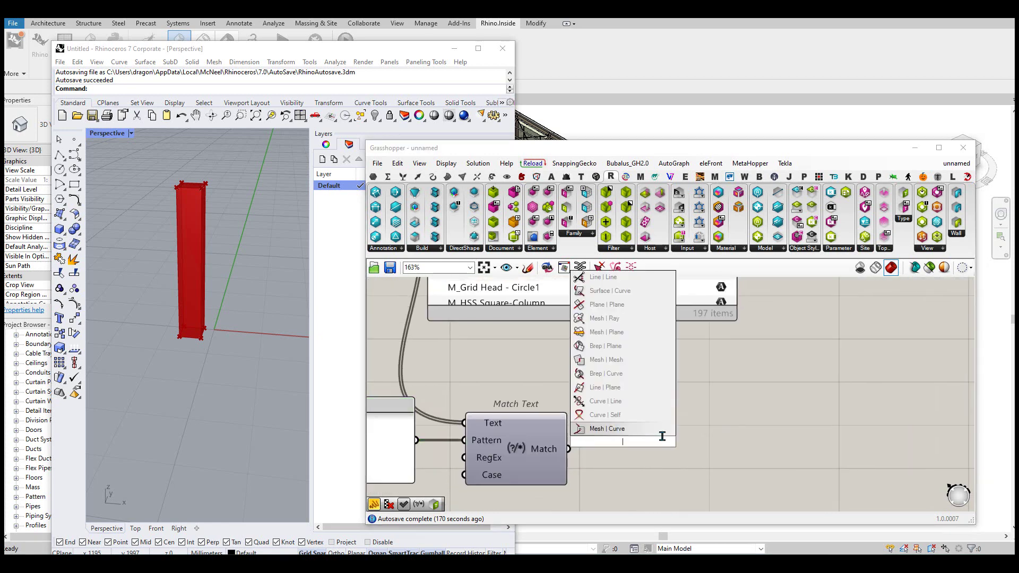
text(panel)
key(Return)
drag(596, 455, 567, 448)
right_drag(728, 490, 675, 382)
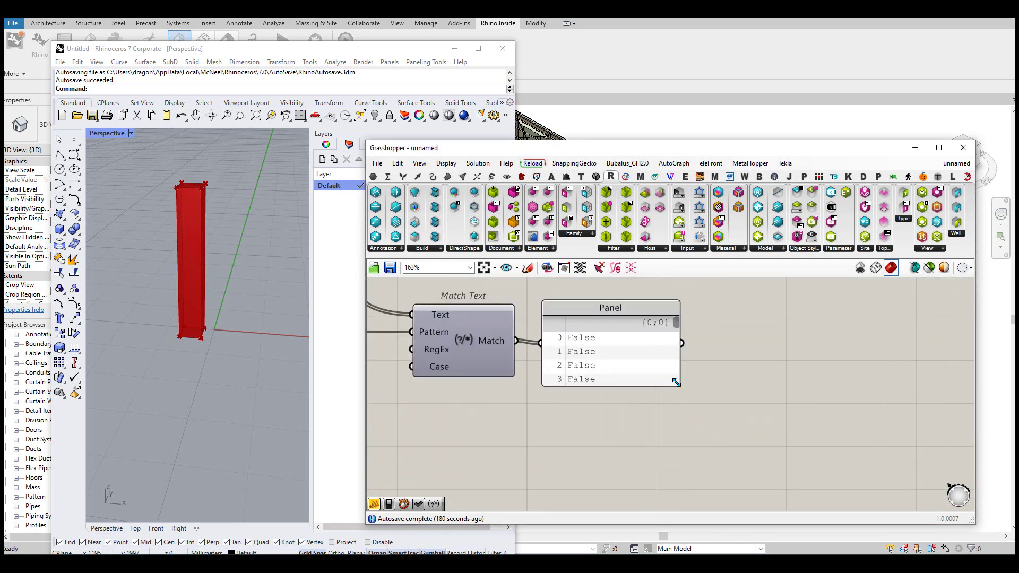
drag(675, 382, 802, 510)
right_drag(601, 281, 705, 409)
double_click(705, 408)
Place a Cull Pattern component beside Match Text, replacing the deleted results panel.
text(c)
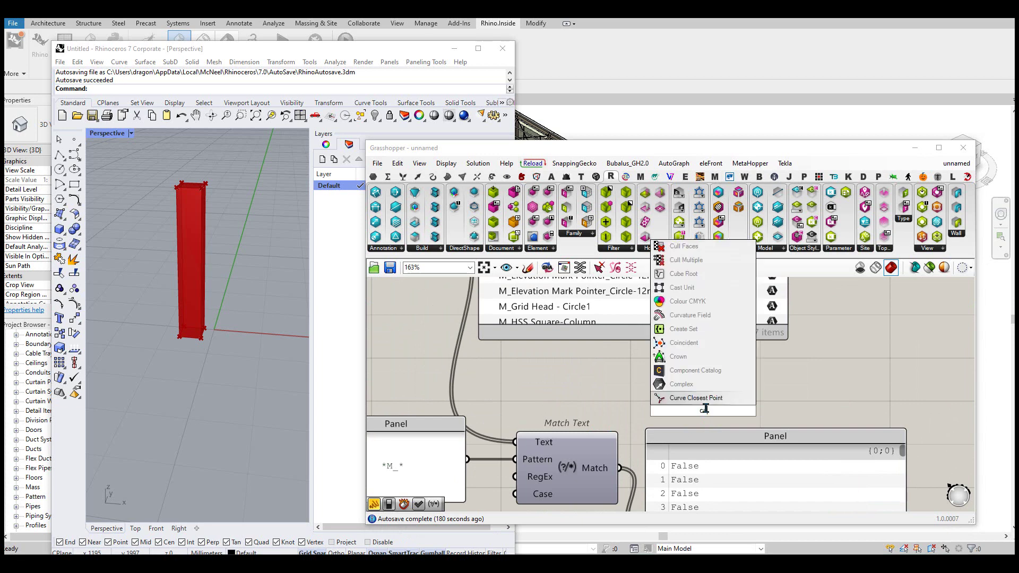
text(ull pattern)
key(Return)
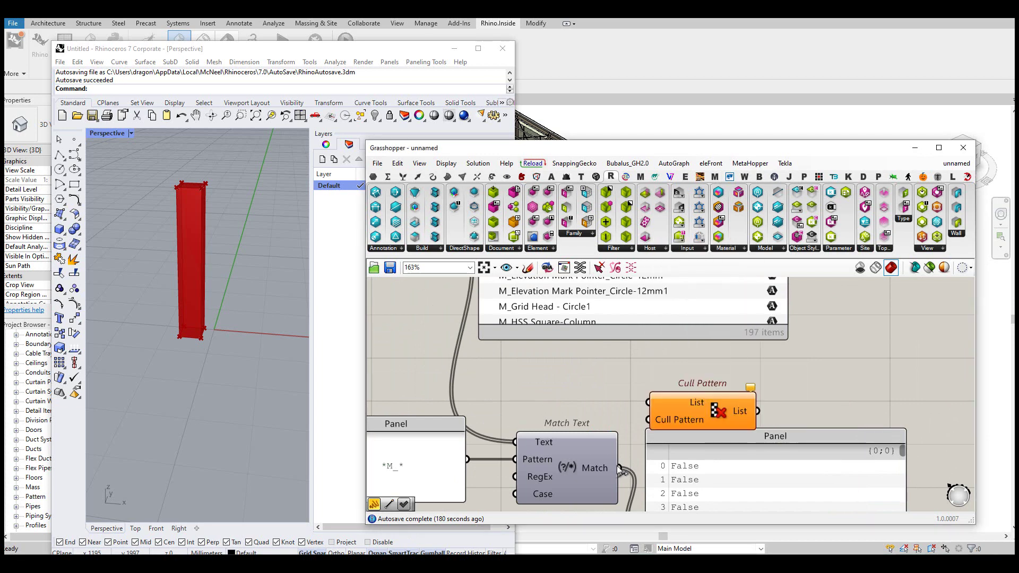
scroll(657, 442, down, 2)
scroll(628, 435, down, 2)
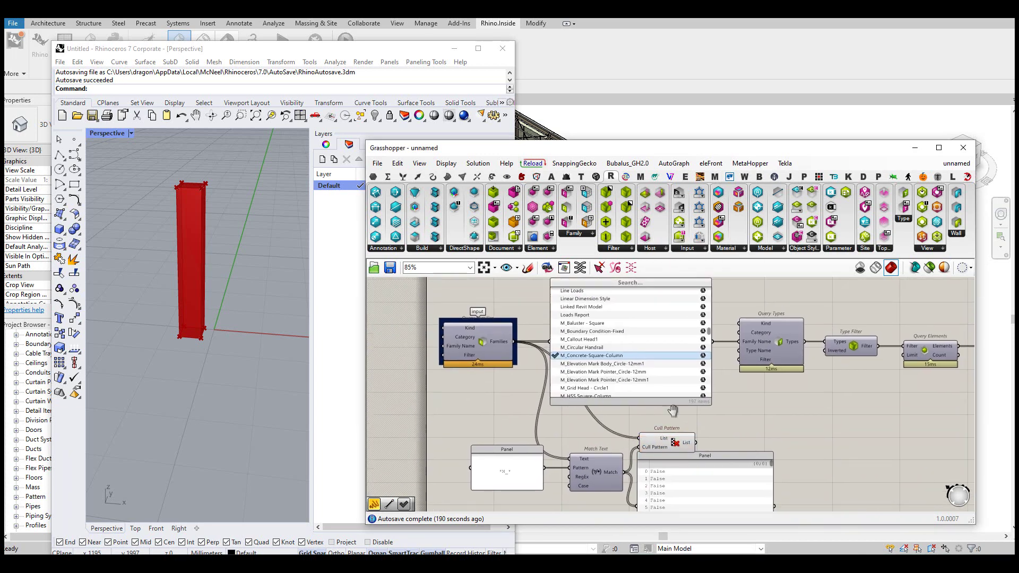
click(684, 430)
key(Delete)
drag(630, 373, 628, 398)
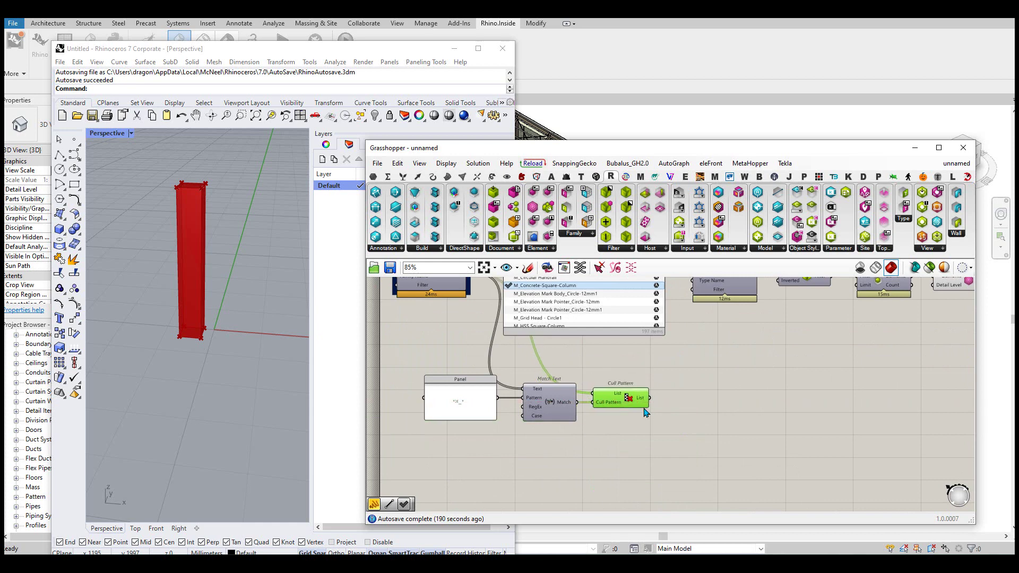
scroll(644, 412, up, 2)
click(609, 467)
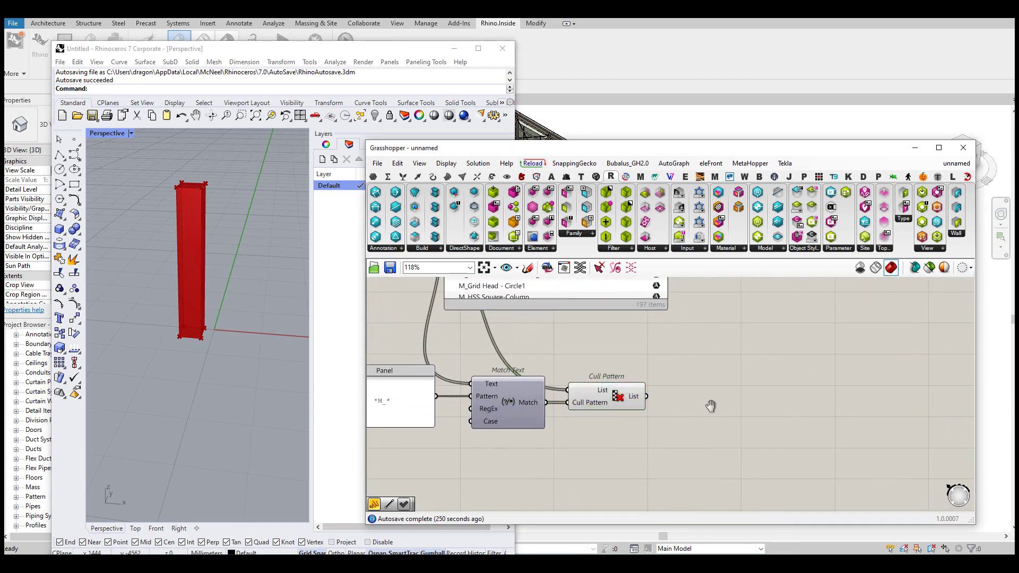
scroll(716, 429, down, 2)
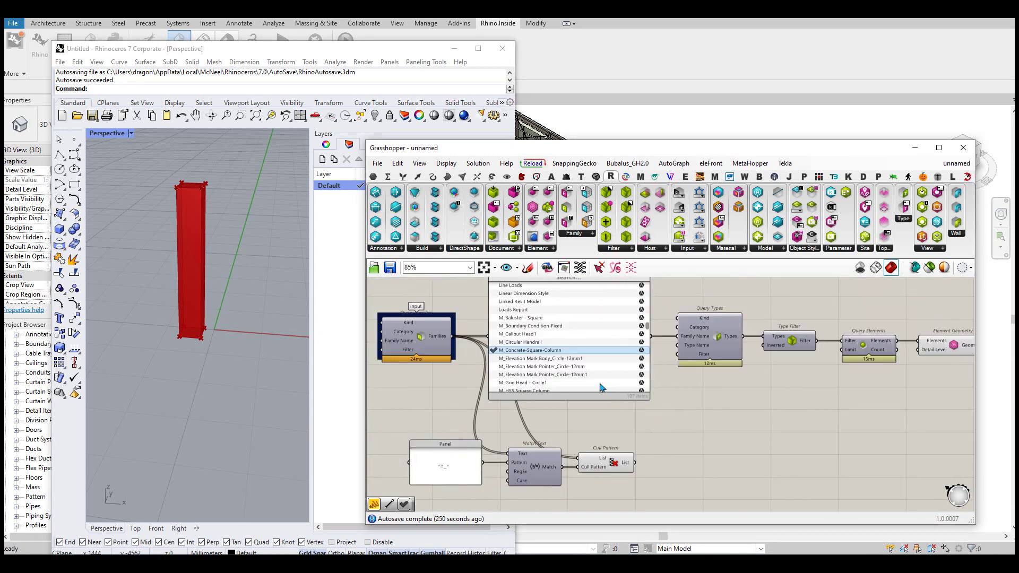
Feed Cull Pattern's list into a Value Picker showing the 24 M_ families.
click(373, 176)
drag(722, 456, 724, 414)
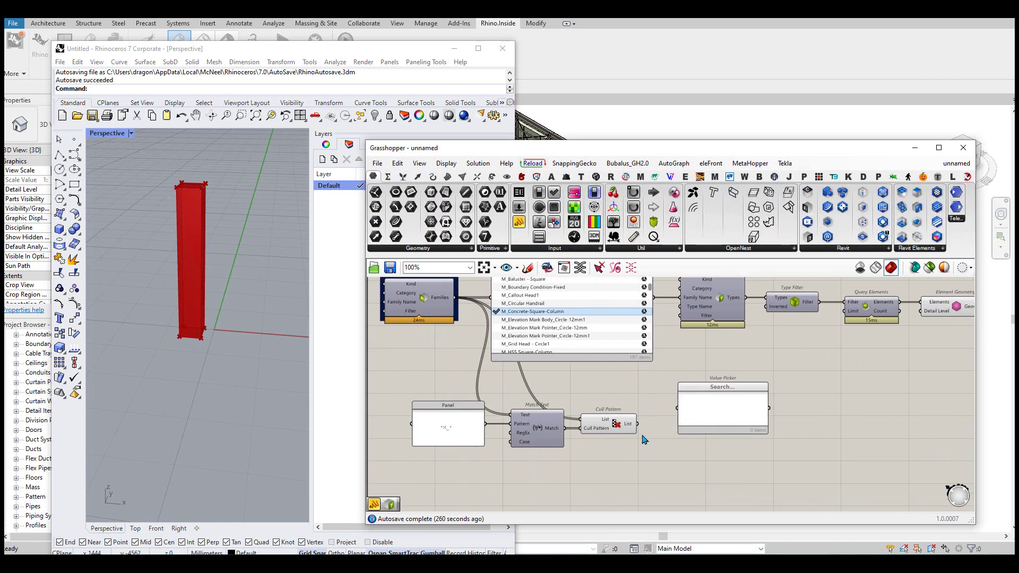
scroll(722, 414, up, 3)
drag(611, 420, 646, 420)
scroll(786, 410, down, 2)
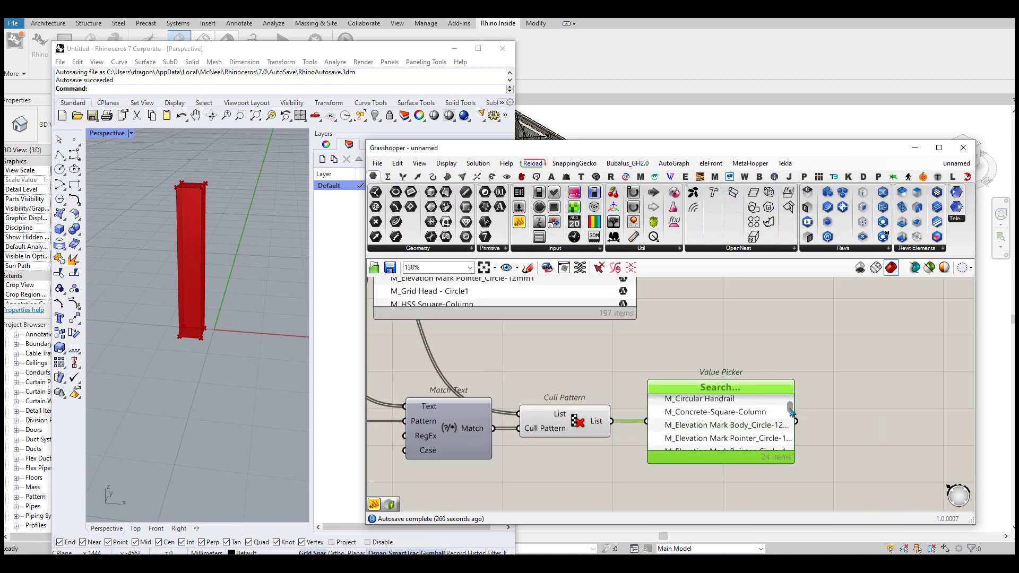
scroll(786, 410, down, 3)
scroll(785, 410, down, 2)
scroll(790, 404, up, 6)
scroll(790, 405, up, 1)
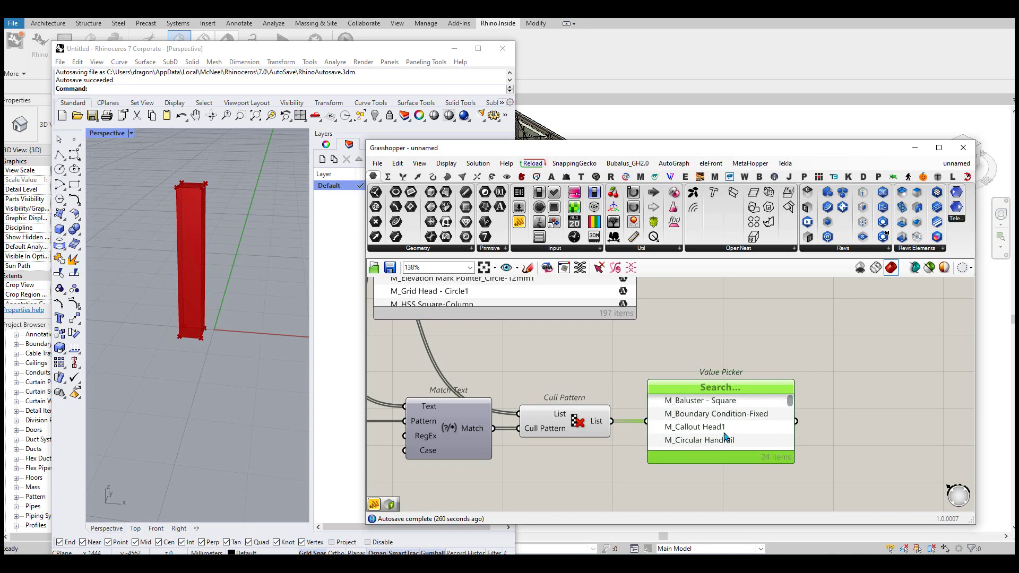
scroll(723, 436, down, 2)
scroll(757, 420, down, 2)
right_drag(757, 421, 654, 388)
Duplicate the Query Types to Element Geometry chain below, driven by the Value Picker's Family Name.
scroll(653, 388, up, 1)
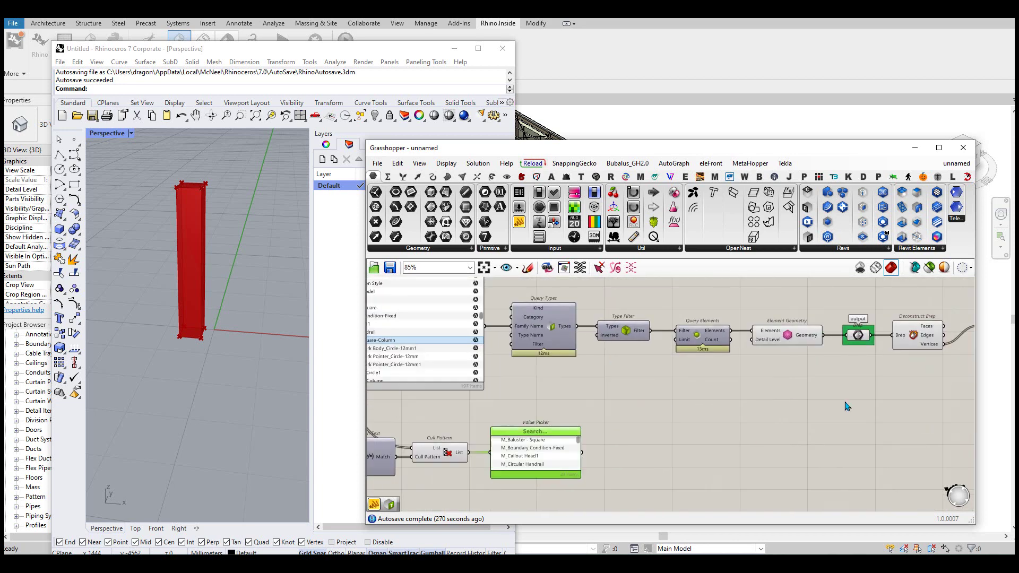
drag(830, 366, 504, 294)
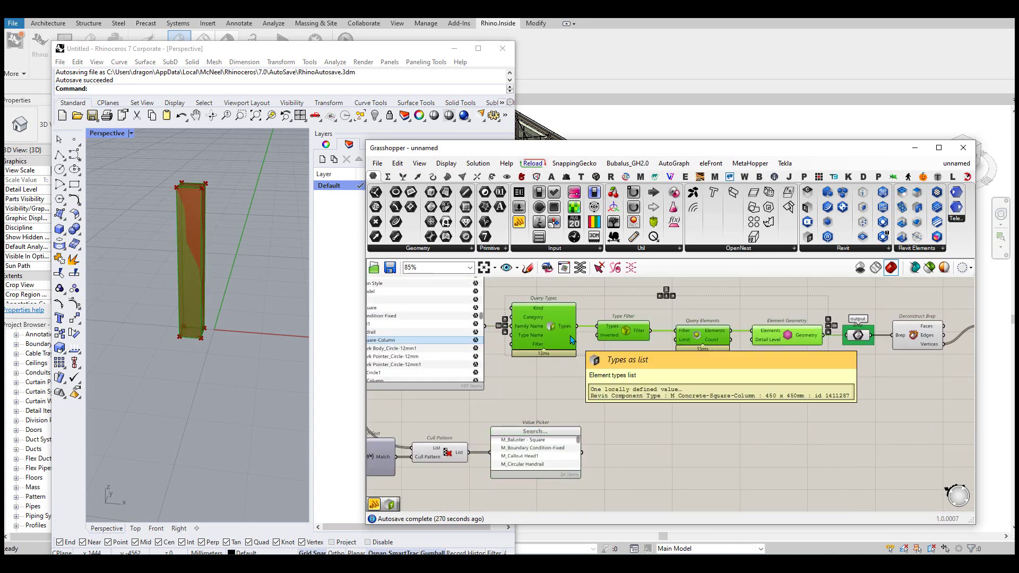
alt+drag(702, 332, 706, 443)
scroll(605, 478, up, 1)
drag(577, 449, 645, 433)
scroll(645, 432, down, 2)
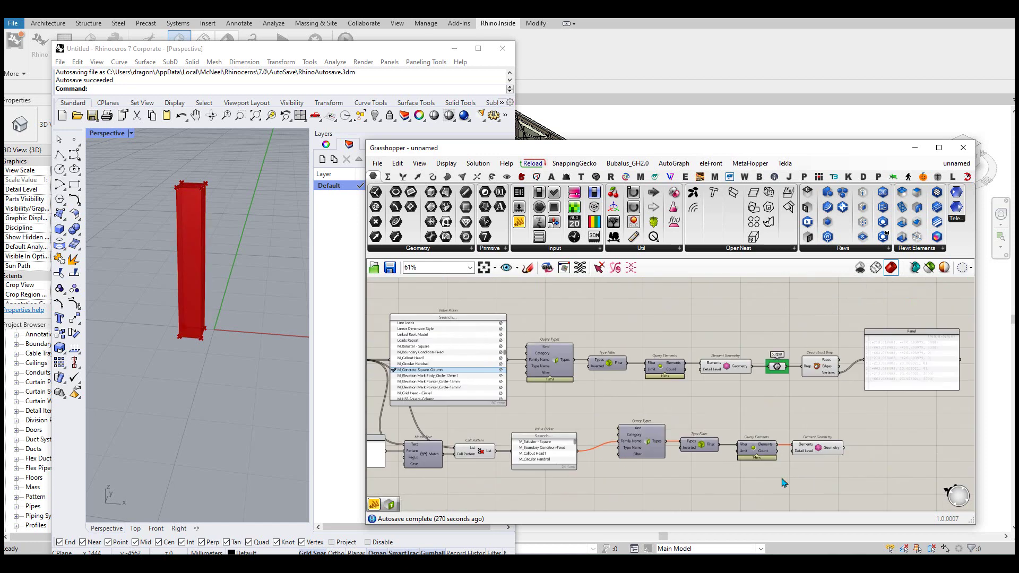
drag(862, 490, 614, 416)
drag(626, 451, 620, 462)
Try M_Concrete-Square-Column and M_Pile Cap-600 Pile, then settle on M_Pile-Steel Pipe and orbit the piles.
scroll(615, 456, up, 2)
scroll(653, 419, up, 2)
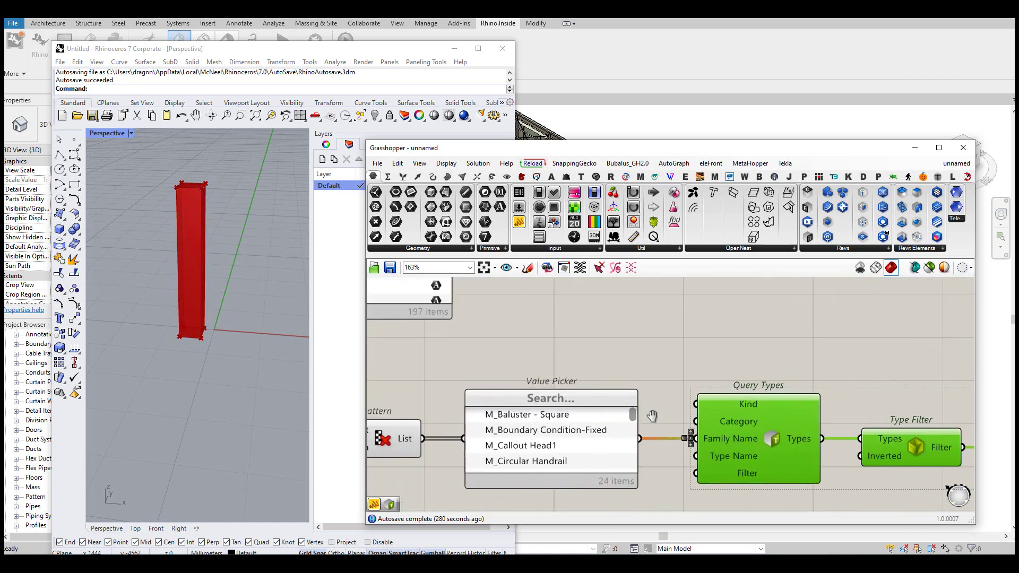
scroll(674, 398, up, 1)
scroll(631, 390, up, 2)
drag(629, 387, 445, 397)
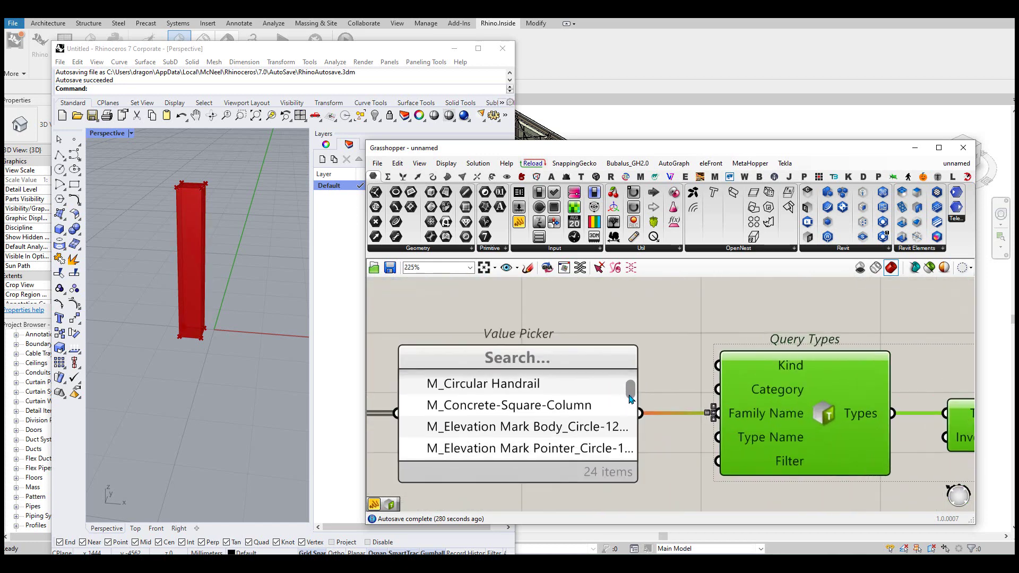
click(418, 388)
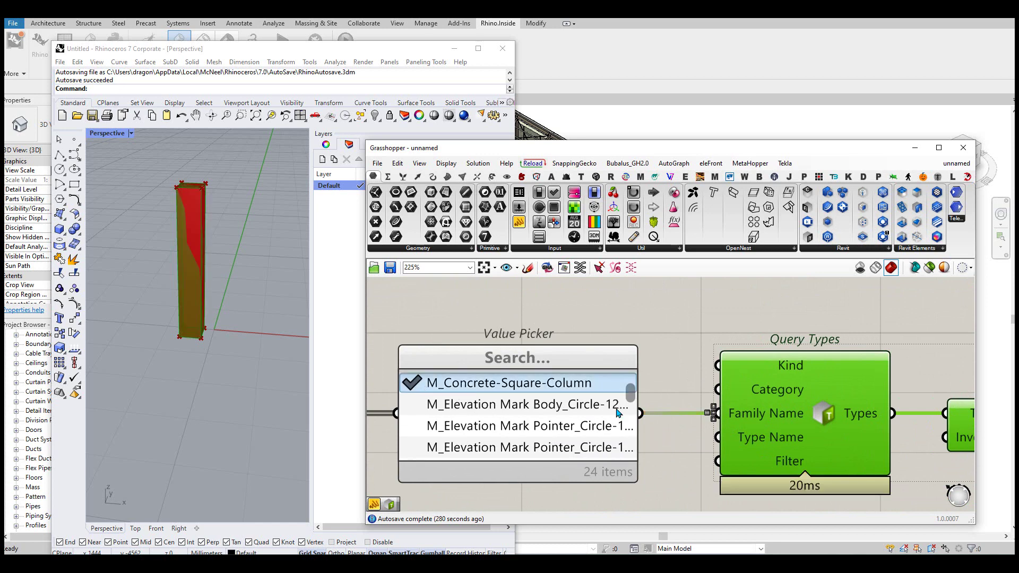
drag(630, 395, 630, 414)
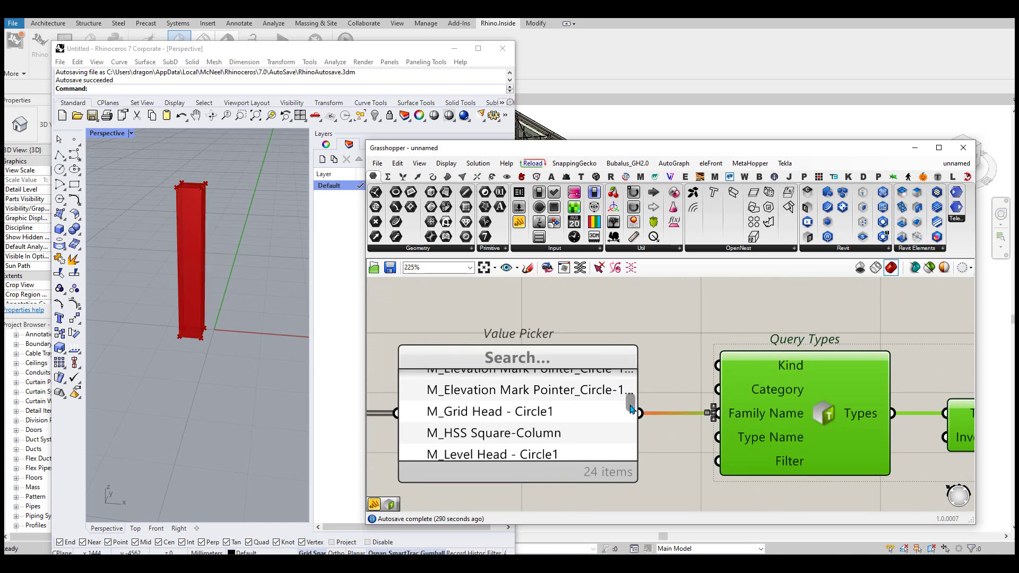
click(416, 447)
scroll(200, 352, down, 5)
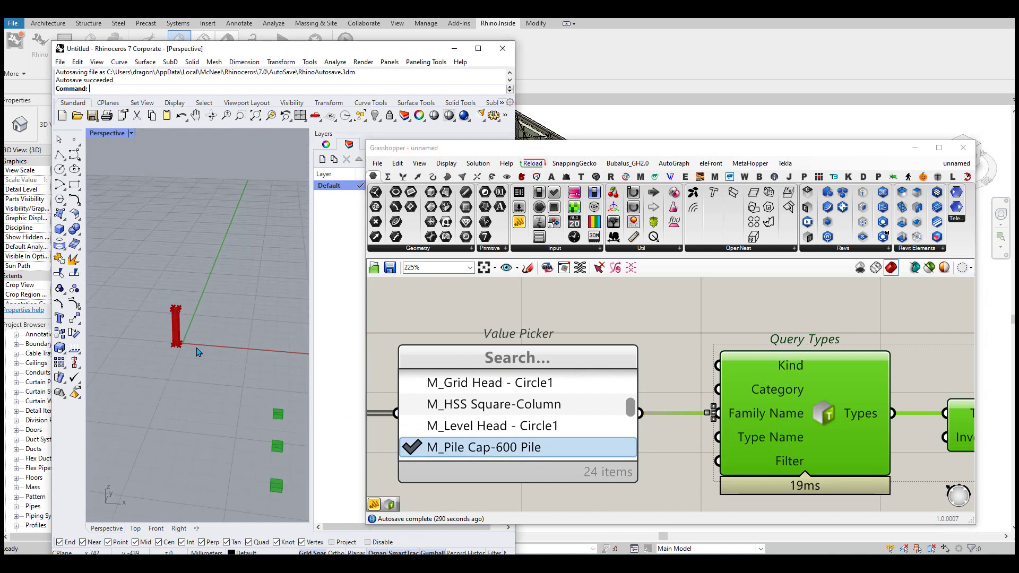
scroll(251, 396, up, 2)
drag(628, 409, 630, 417)
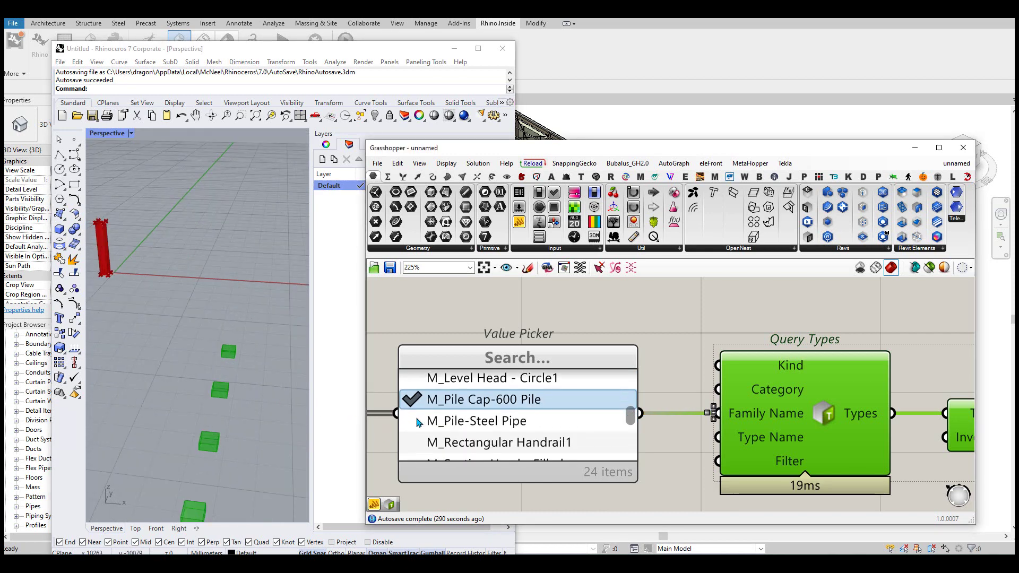
click(417, 421)
right_drag(127, 371, 216, 353)
right_drag(802, 402, 587, 401)
scroll(587, 401, down, 3)
Add a Brep parameter after Element Geometry and feed the pile geometry into it.
right_drag(743, 329, 796, 421)
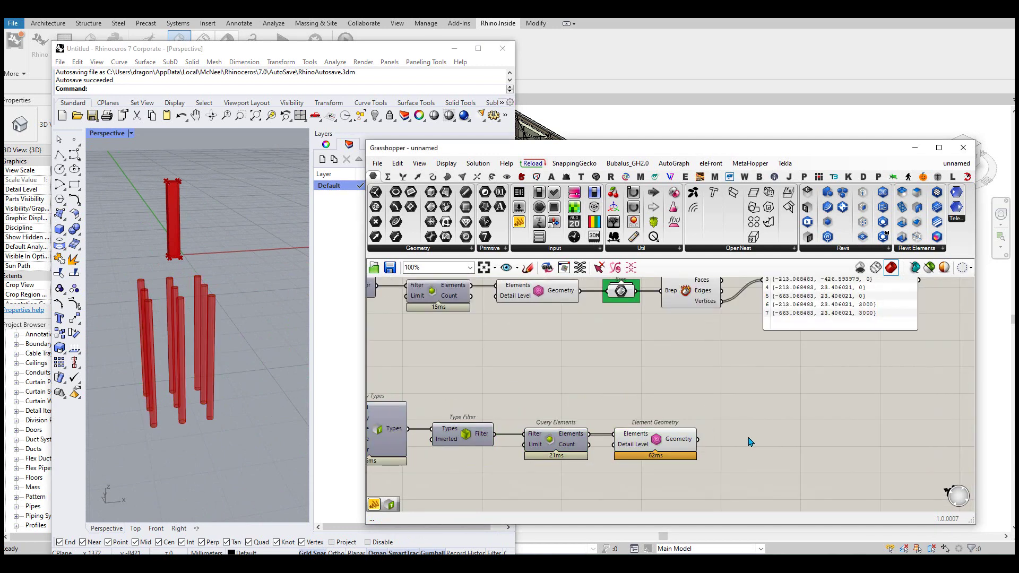
double_click(749, 436)
text(brep)
click(720, 423)
scroll(753, 436, up, 2)
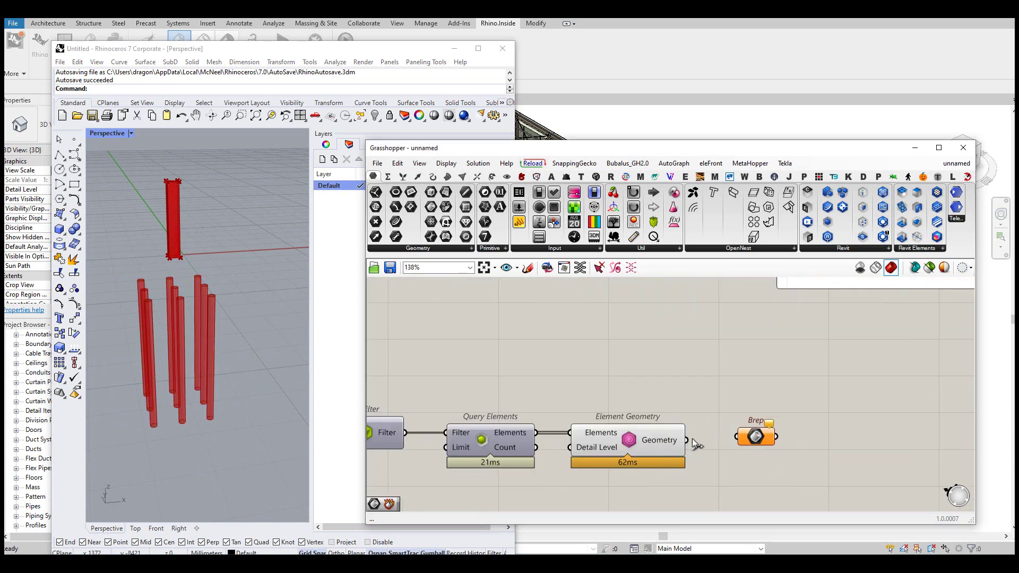
drag(687, 440, 739, 440)
scroll(220, 362, up, 3)
scroll(266, 371, up, 3)
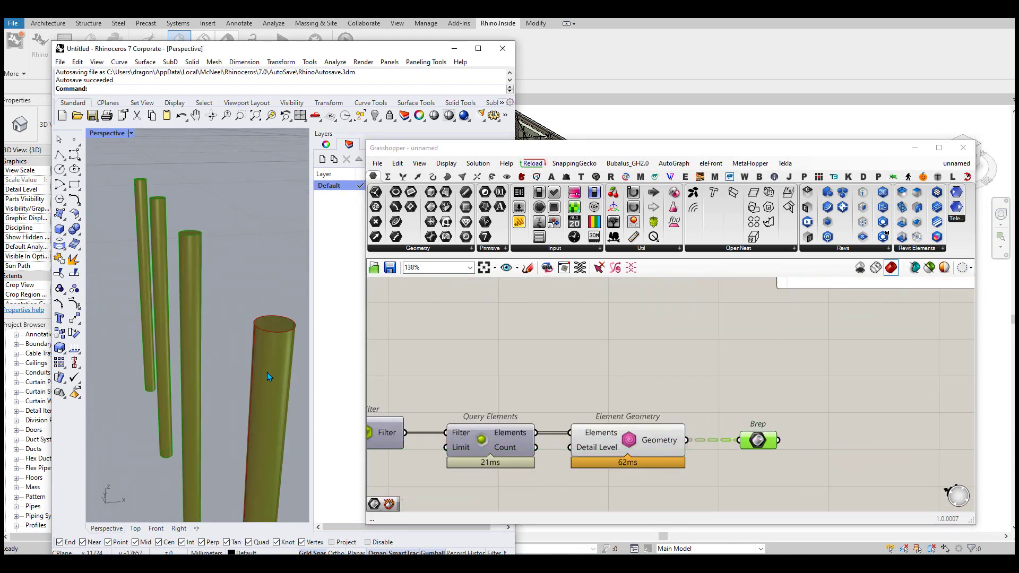
right_drag(833, 440, 738, 440)
Connect an enlarged panel to the Brep output listing the Closed Brep items.
double_click(738, 438)
key(Return)
drag(683, 441, 729, 423)
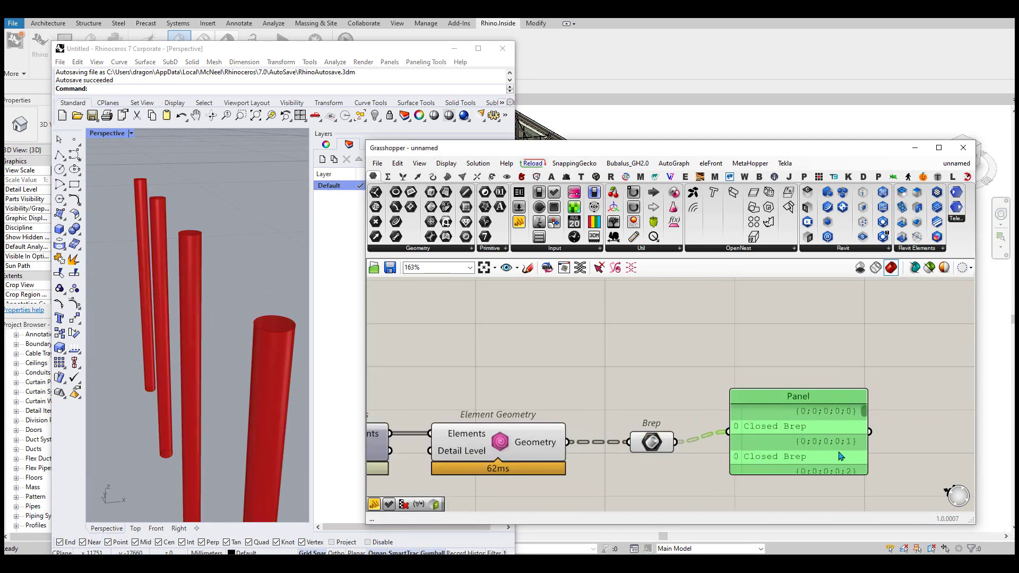
scroll(769, 435, up, 1)
drag(796, 467, 855, 518)
scroll(855, 519, down, 3)
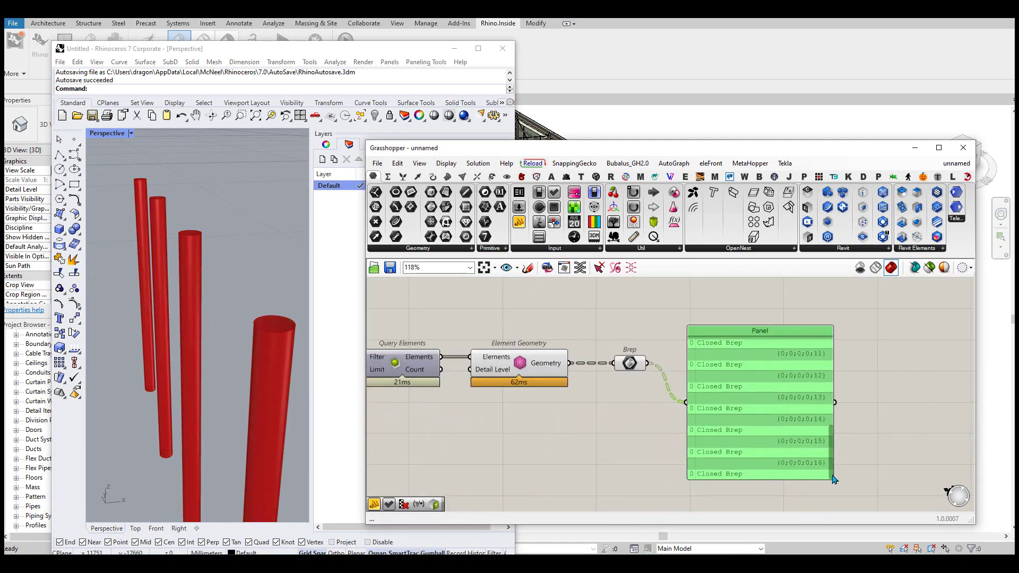
Group the Brep parameter and label the group 'output'.
right_drag(654, 384, 744, 428)
scroll(744, 428, down, 1)
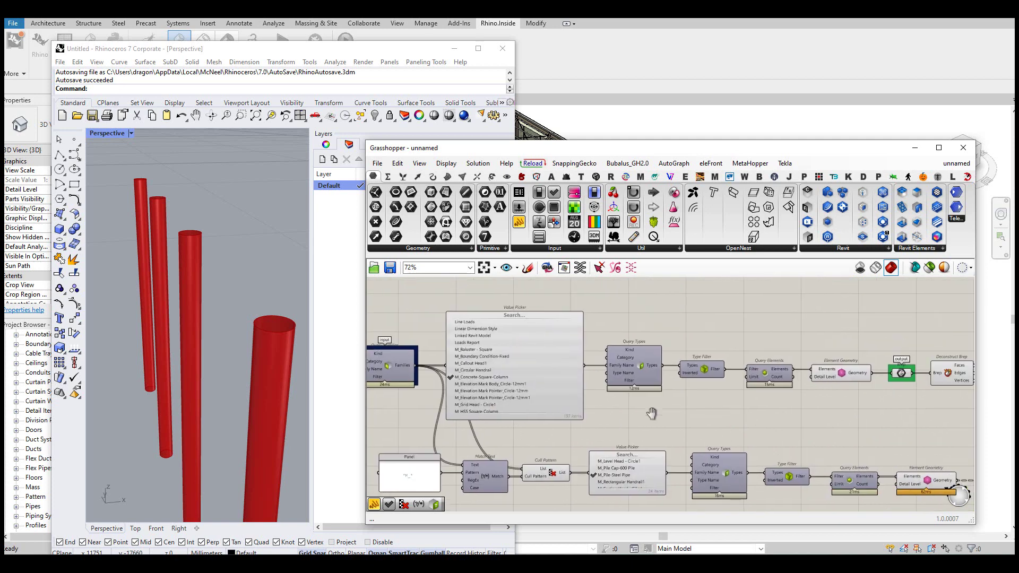
right_drag(653, 411, 876, 404)
click(876, 404)
scroll(895, 401, up, 5)
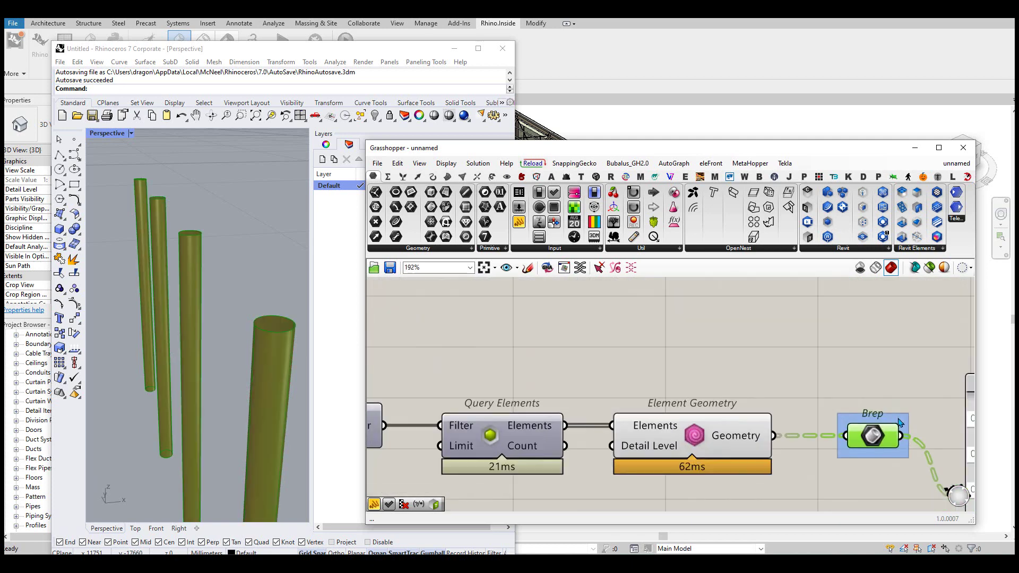
right_click(900, 419)
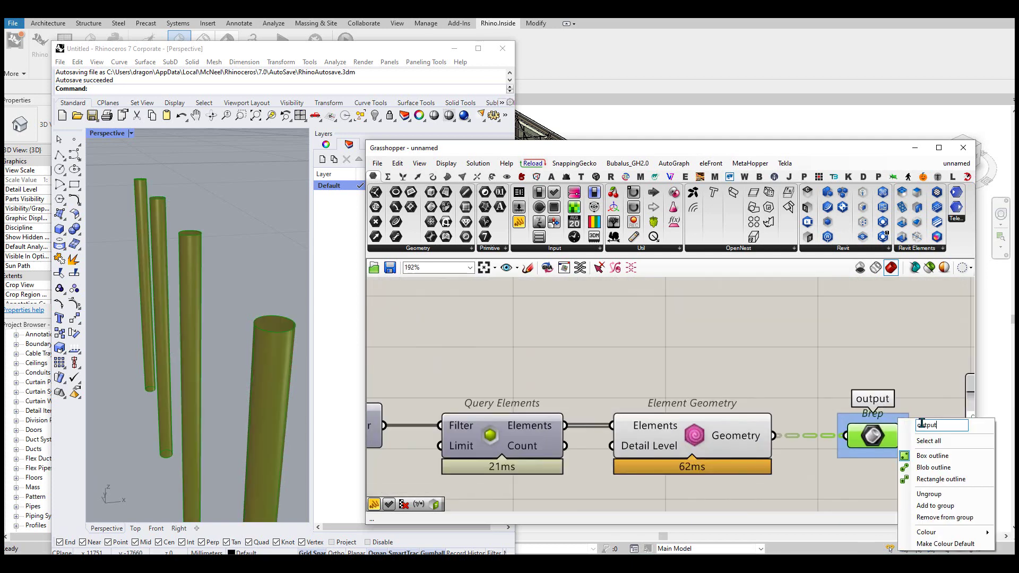
click(806, 375)
scroll(806, 375, down, 3)
middle_click(750, 345)
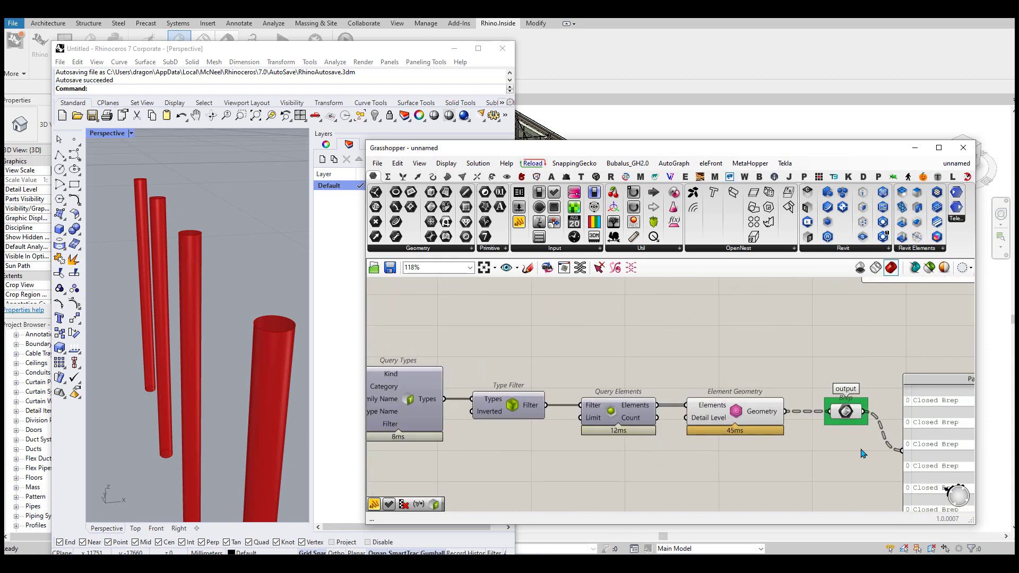
right_drag(822, 453, 806, 433)
scroll(804, 433, down, 4)
scroll(638, 317, up, 5)
scroll(638, 317, down, 3)
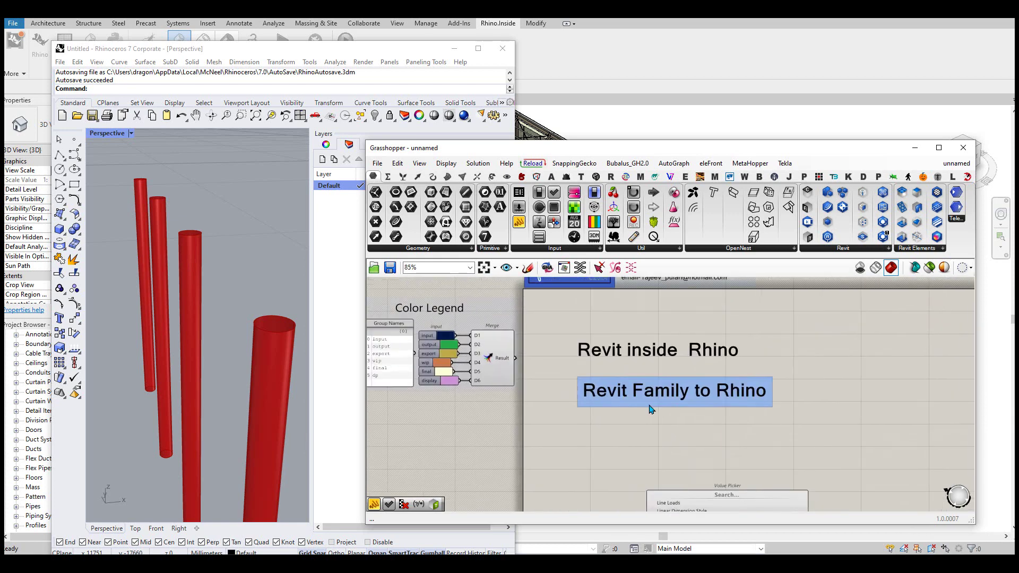
mouse_move(681, 334)
right_down()
mouse_move(671, 365)
mouse_move(785, 365)
right_up()
scroll(625, 340, up, 4)
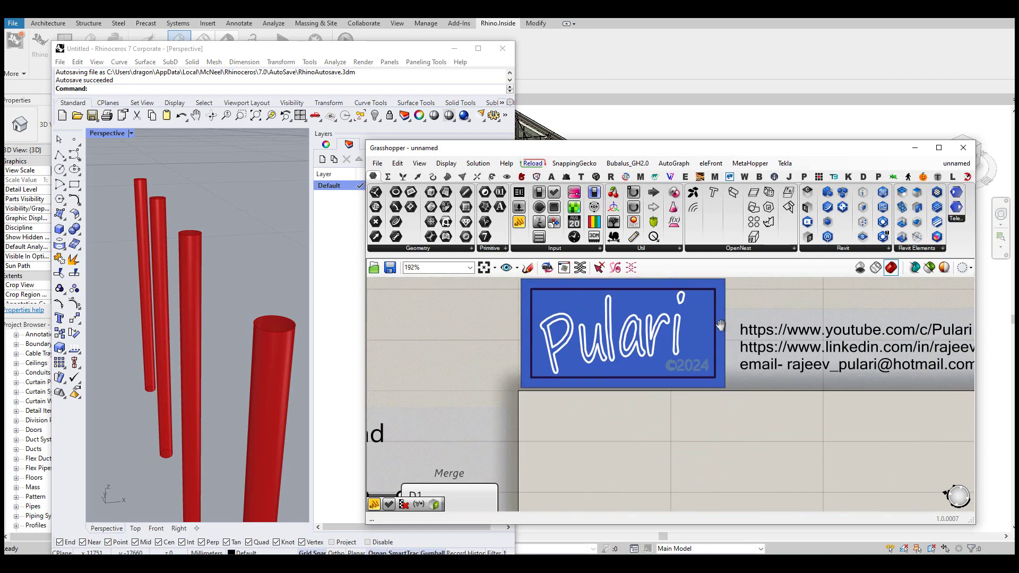